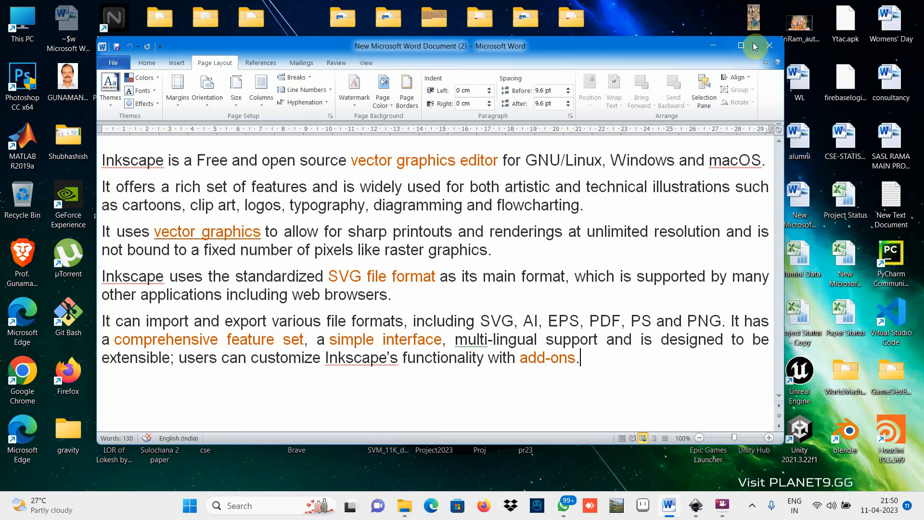
Switch from the Word document to Inkscape and view the program version in the About Inkscape window.
left_click(714, 46)
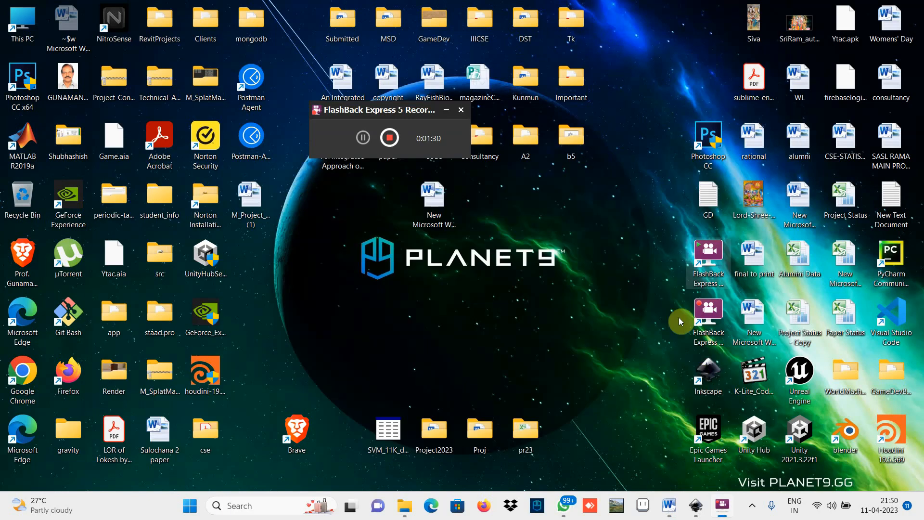
left_click(696, 506)
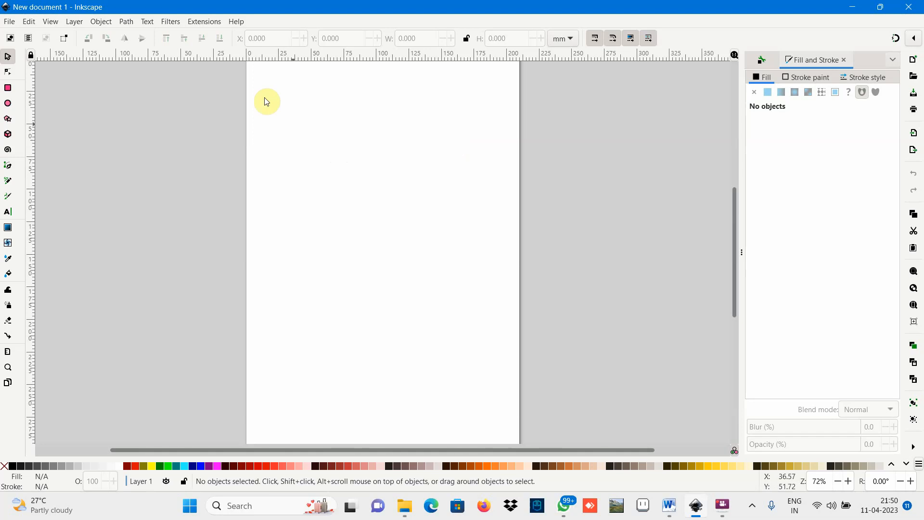
left_click(238, 22)
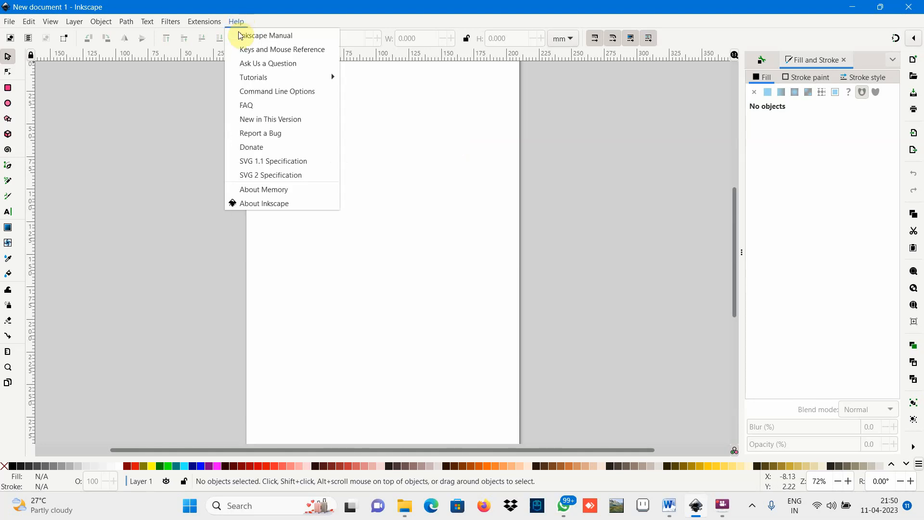
left_click(255, 204)
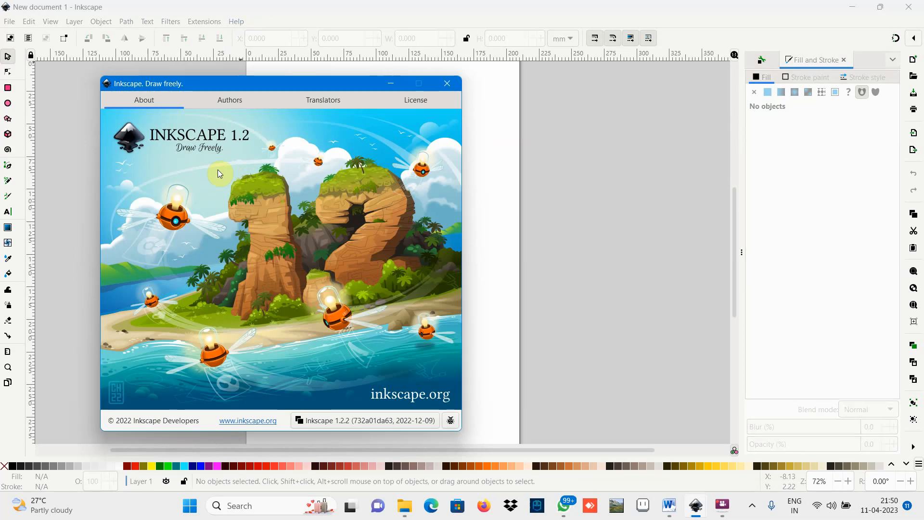
left_click(448, 85)
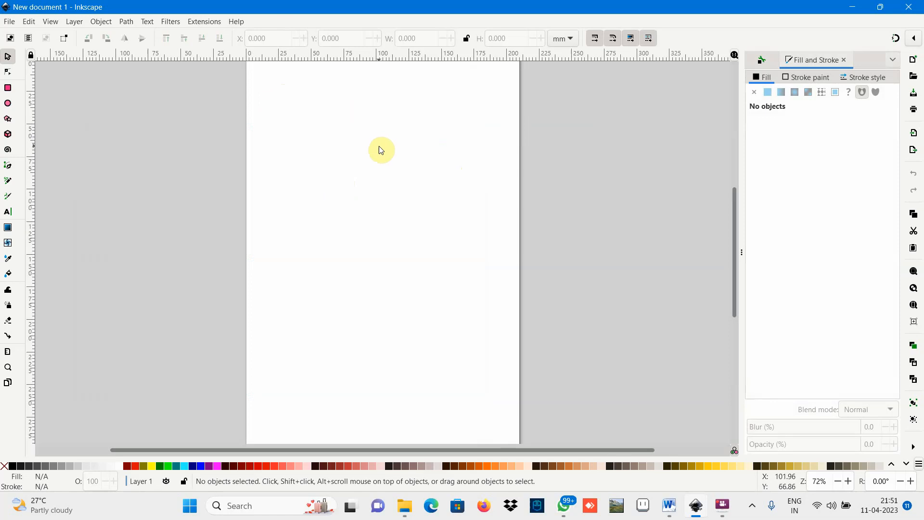
Open the document properties and choose mm as the unit of the A4 front page format.
key("ctrl+shift+d")
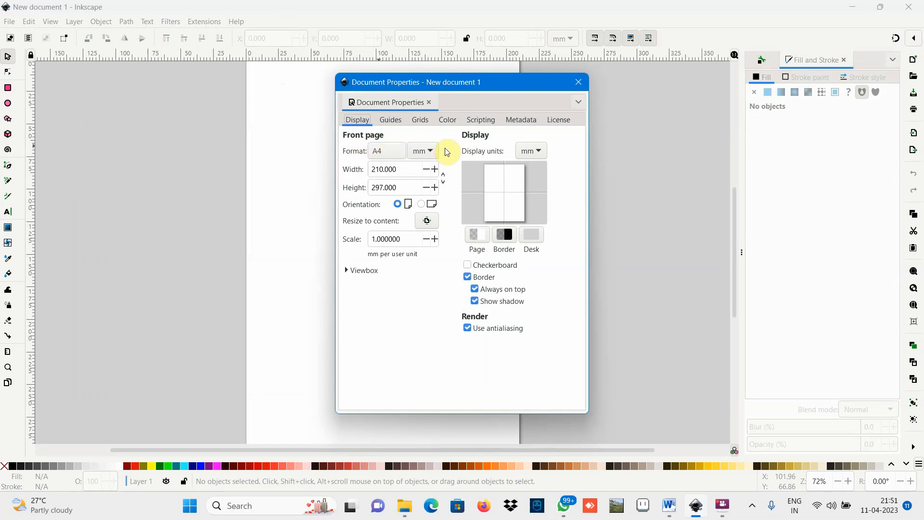
left_click(433, 153)
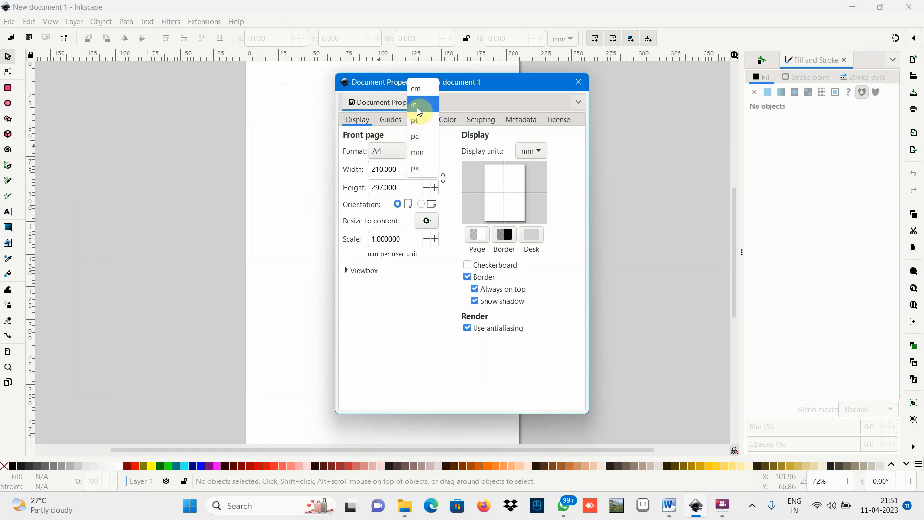
left_click(429, 152)
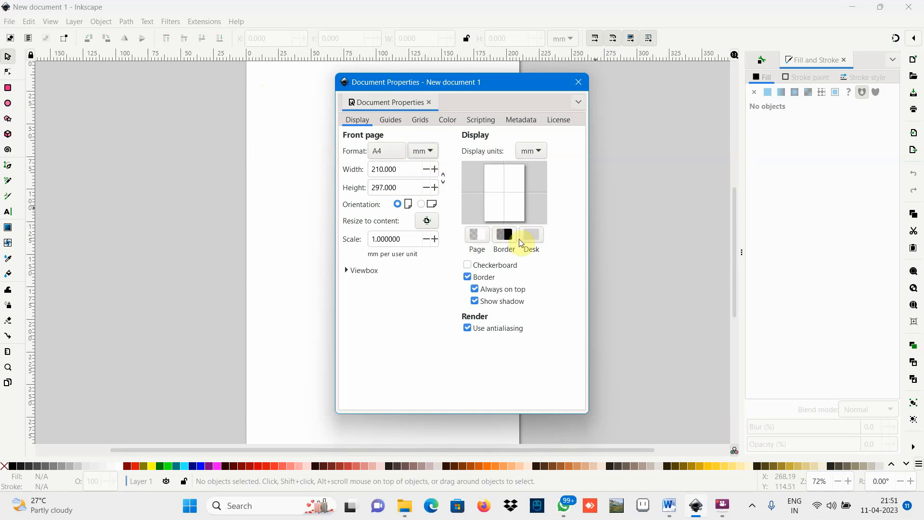
Set the page background to the desk colour's RGBA value d1d1d100 and hide the page border.
left_click(531, 235)
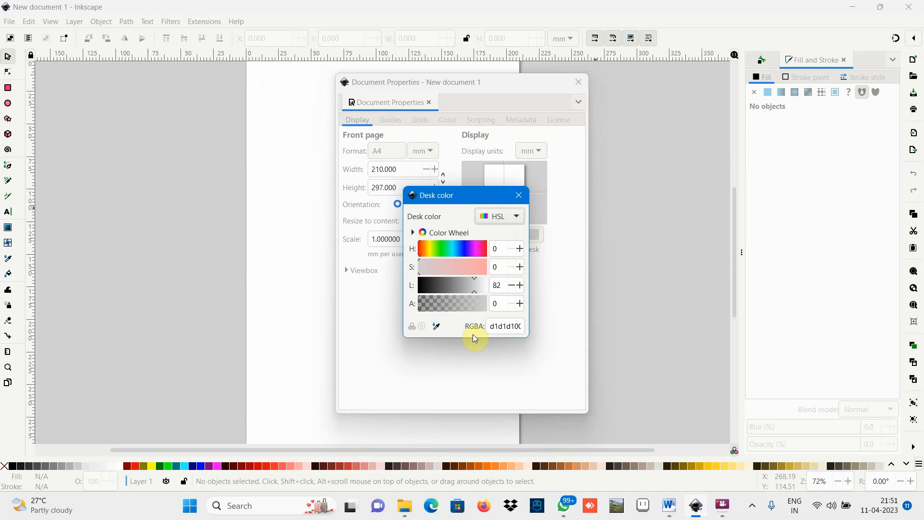
left_click(508, 327)
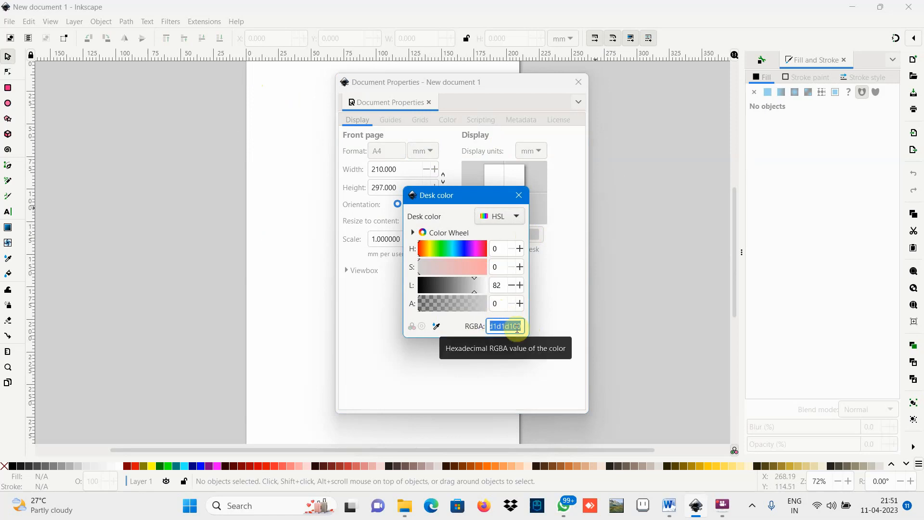
left_click(518, 197)
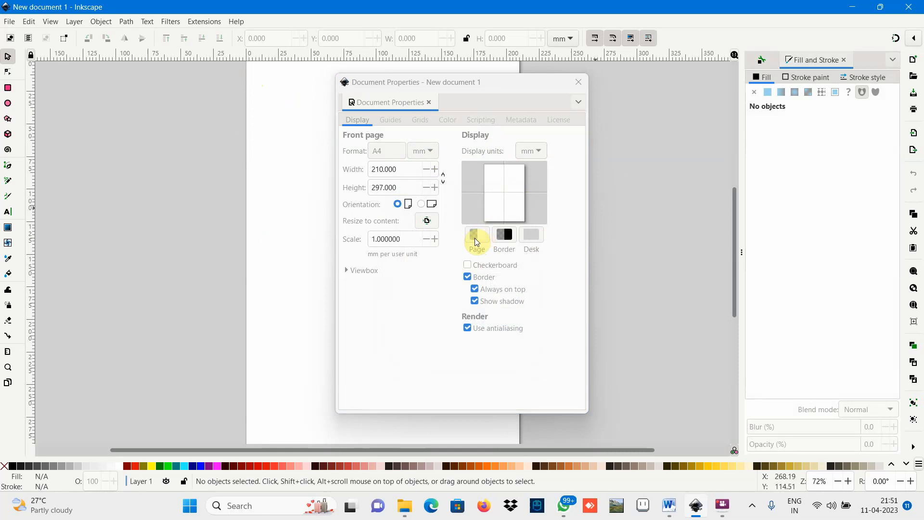
left_click(476, 240)
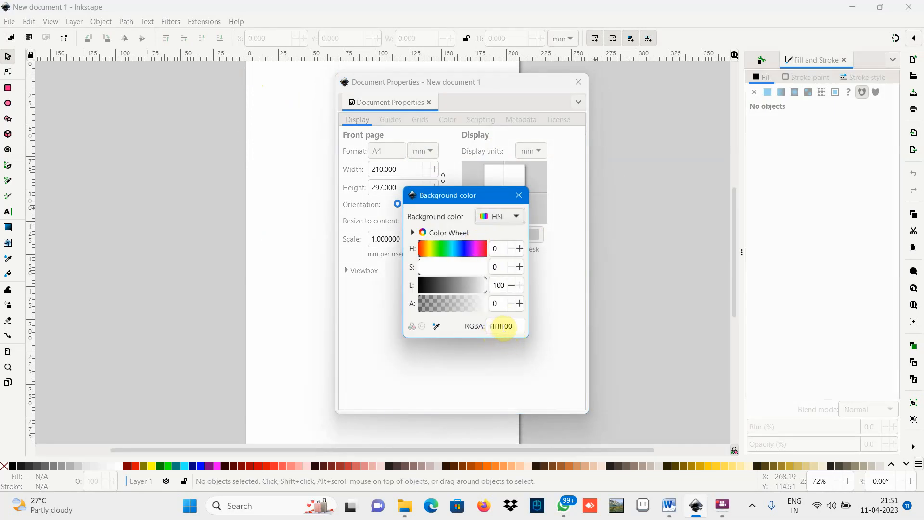
double_click(513, 325)
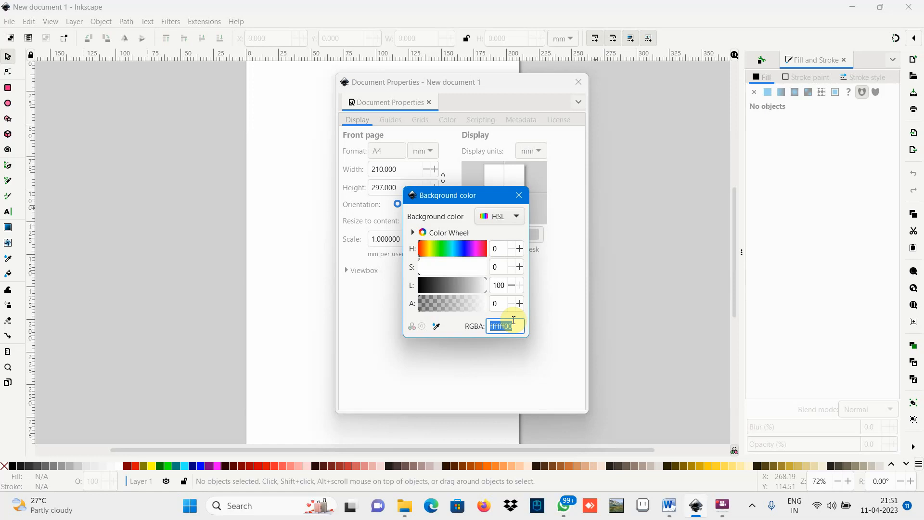
type("d1d1d100")
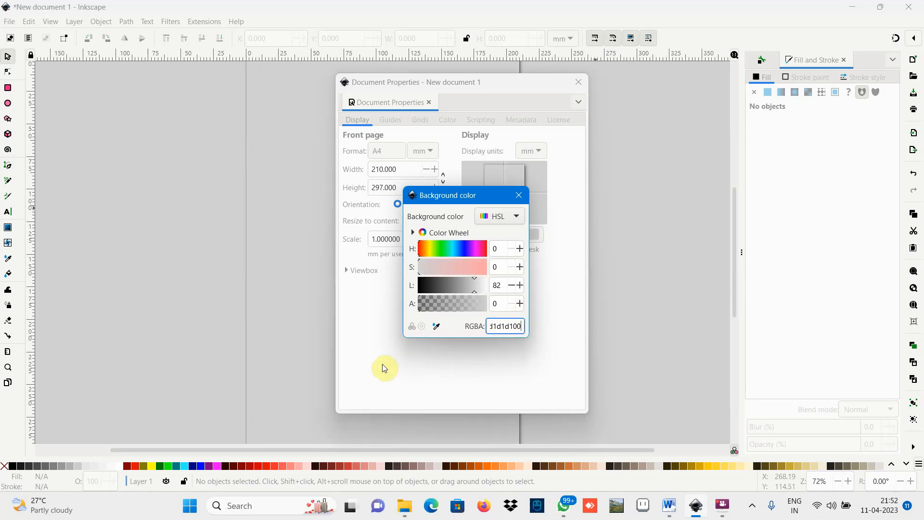
left_click(517, 195)
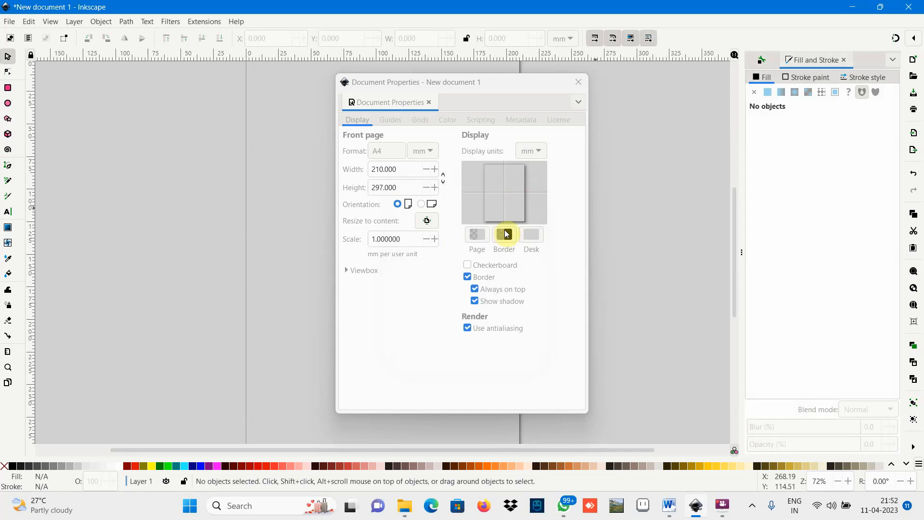
left_click(468, 277)
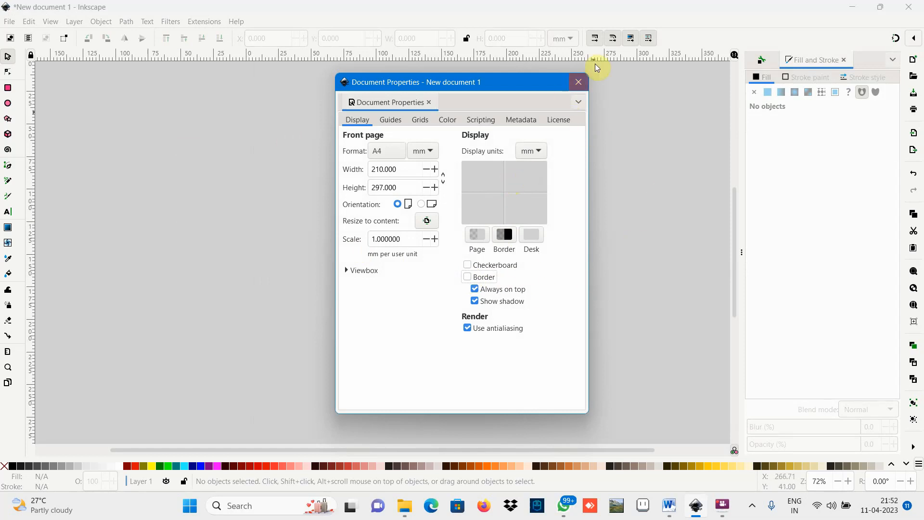
left_click(579, 82)
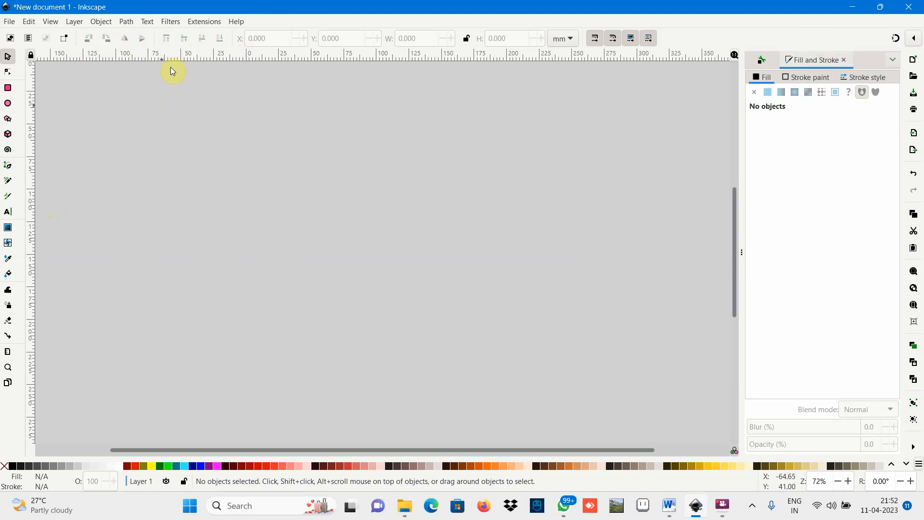
Draw a red rounded rectangle near the canvas's upper left and resize it to about 99 by 30 mm.
left_click(10, 91)
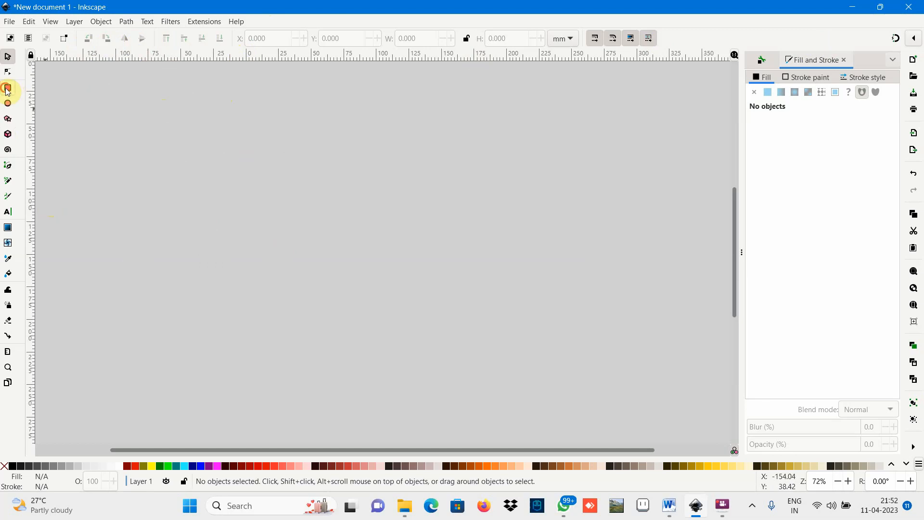
mouse_move(160, 148)
left_mouse_down()
mouse_move(184, 170)
mouse_move(289, 209)
left_mouse_up()
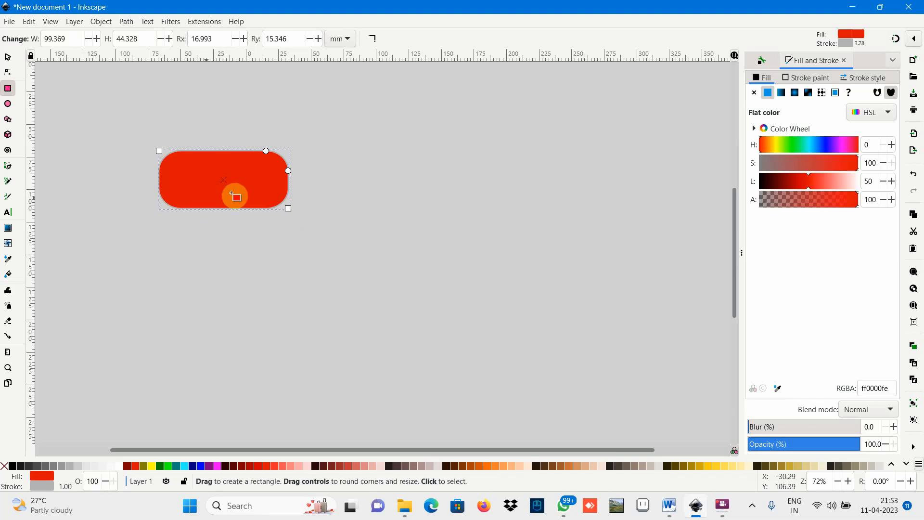
left_click_drag(288, 208, 322, 212)
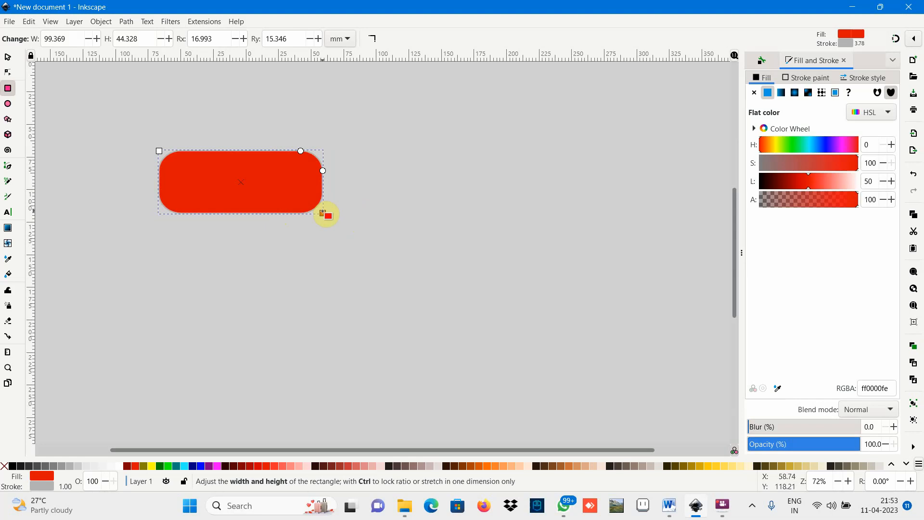
key("ctrl")
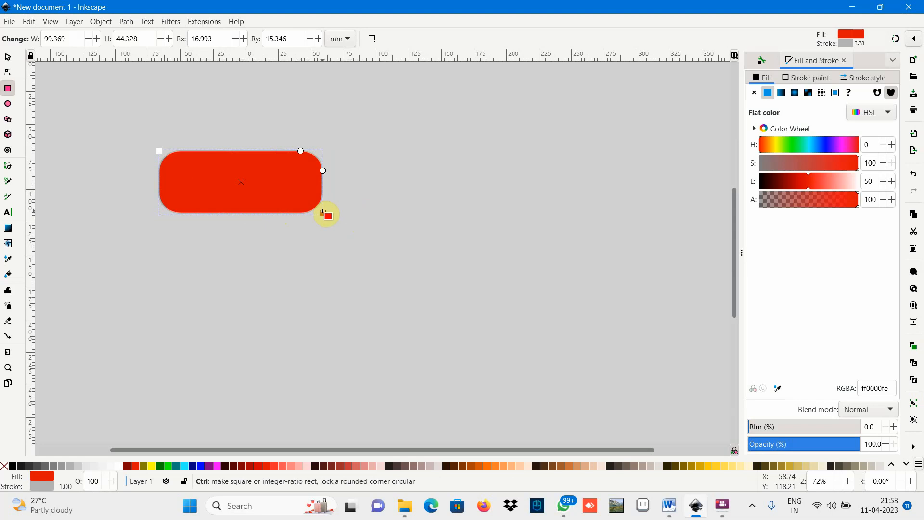
left_click_drag(322, 212, 307, 187)
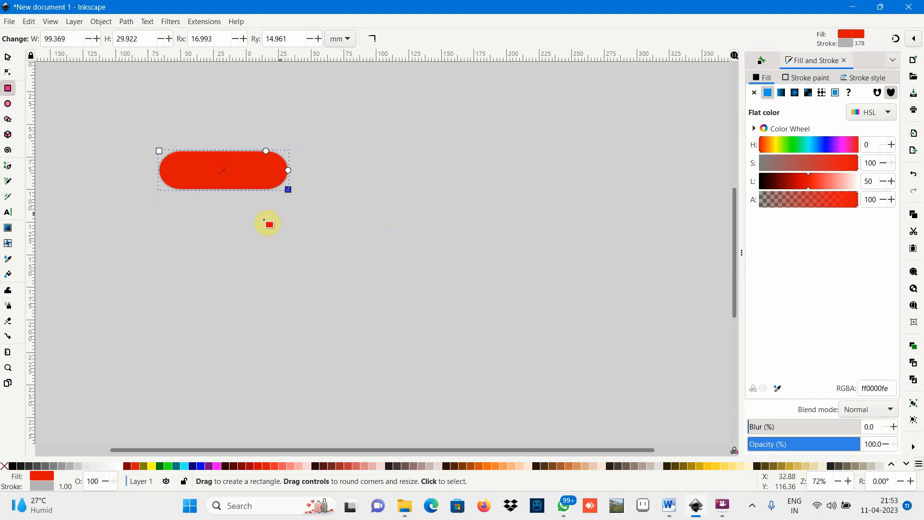
Change the red rounded rectangle's fill to the grey swatch 999999.
left_click(8, 57)
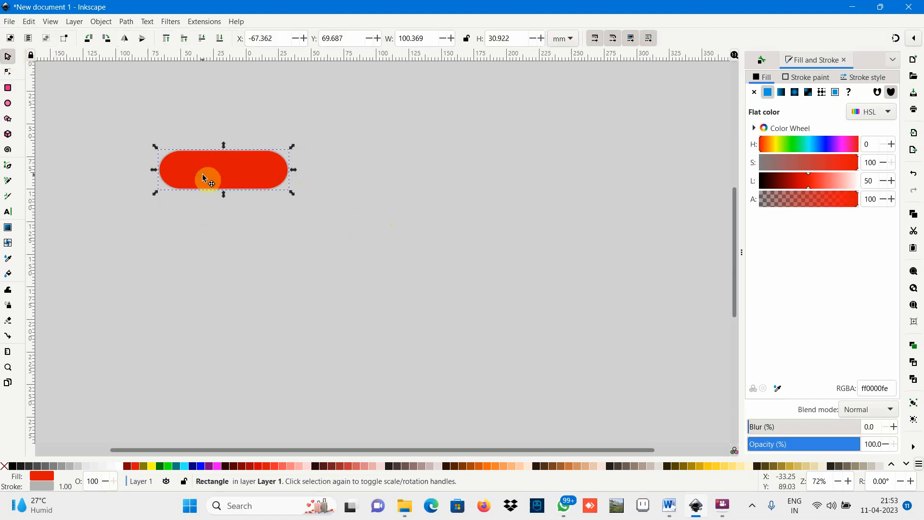
left_click(204, 178)
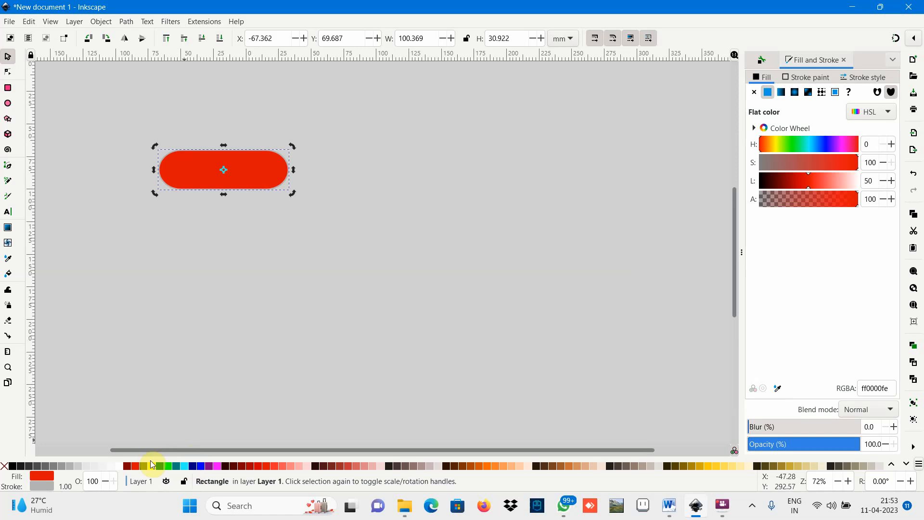
left_click(63, 467)
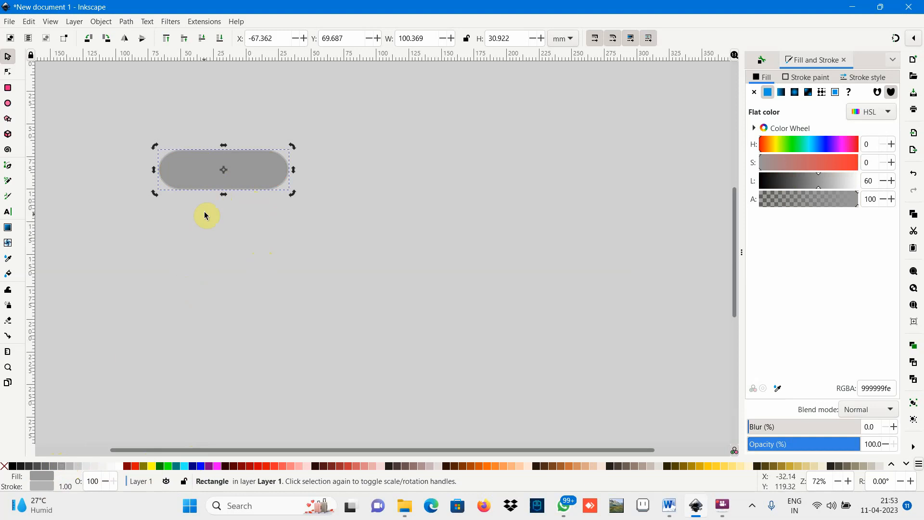
Duplicate the grey rounded rectangle, scale the copy to about 83 by 21 mm and centre it inside the original.
left_click(208, 180)
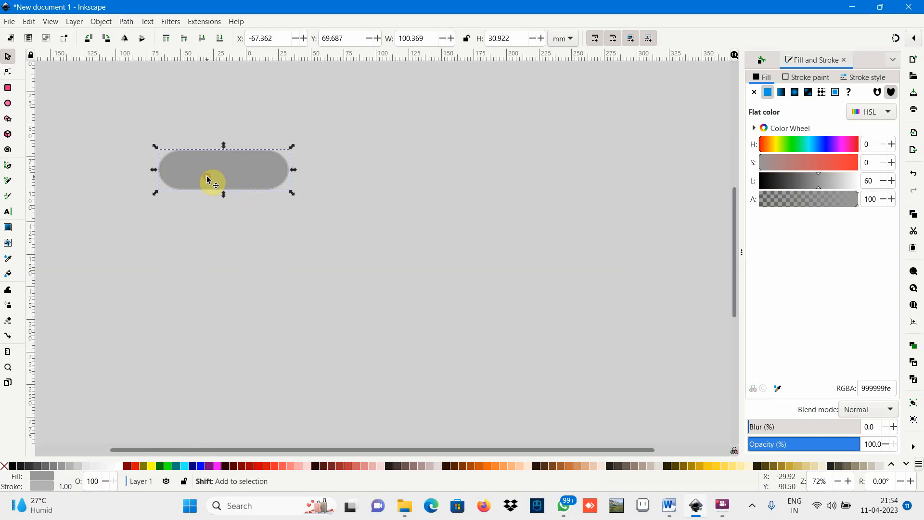
left_click(209, 181, "shift")
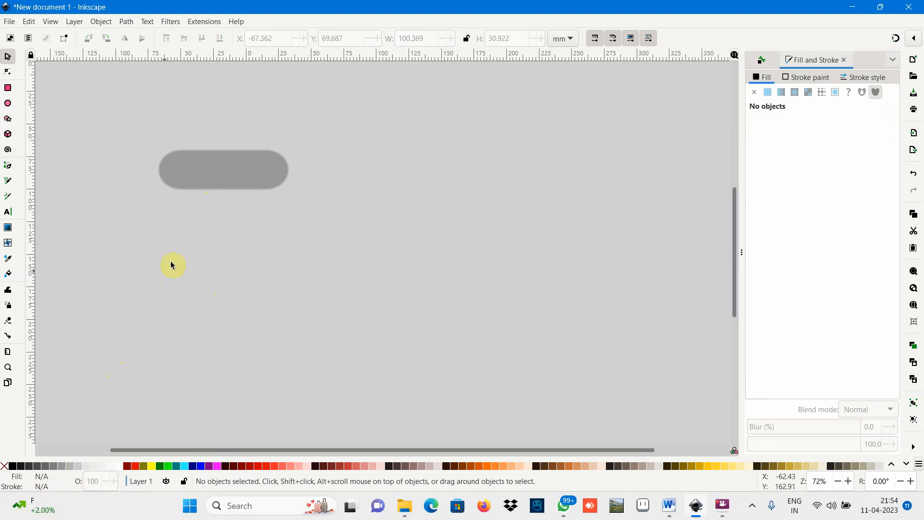
left_click(202, 184)
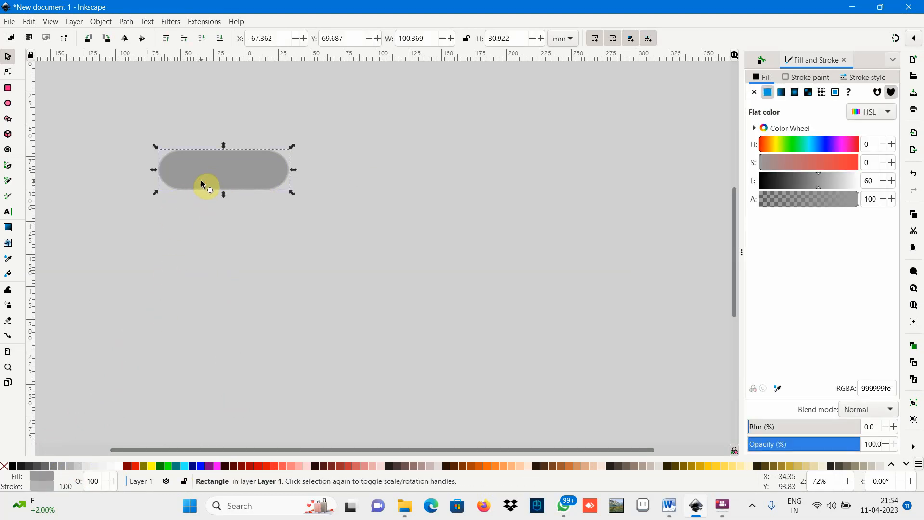
key("ctrl")
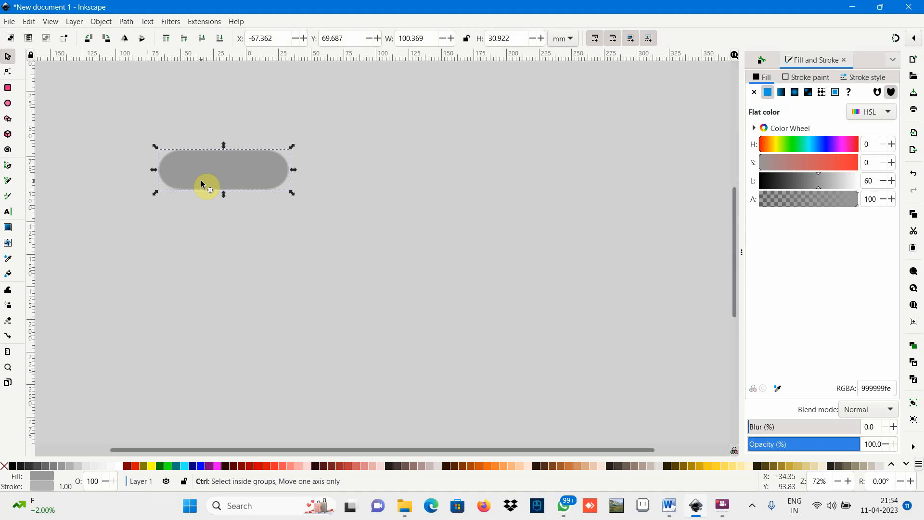
mouse_move(201, 180)
left_mouse_down()
mouse_move(237, 184)
mouse_move(204, 186)
mouse_move(213, 175)
left_mouse_up()
mouse_move(301, 185)
left_mouse_down()
mouse_move(236, 170)
mouse_move(288, 181)
left_mouse_up()
left_click(248, 175)
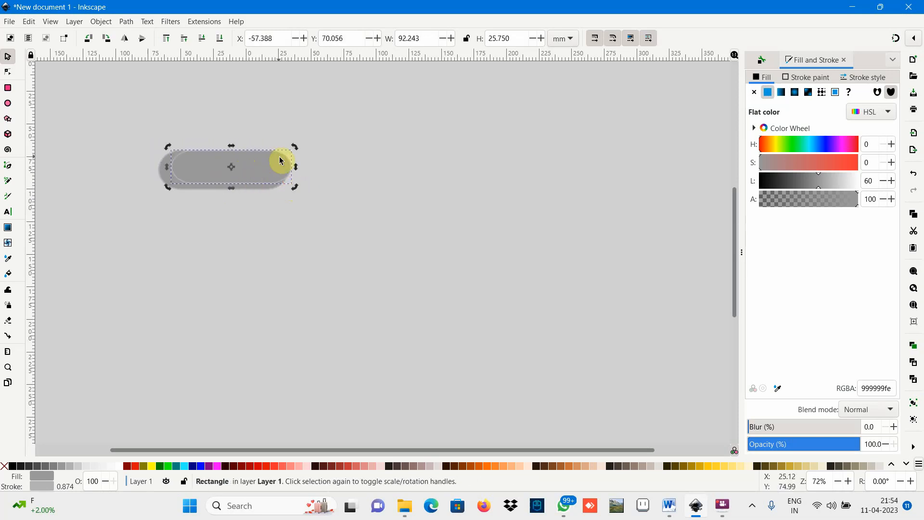
left_click(233, 178)
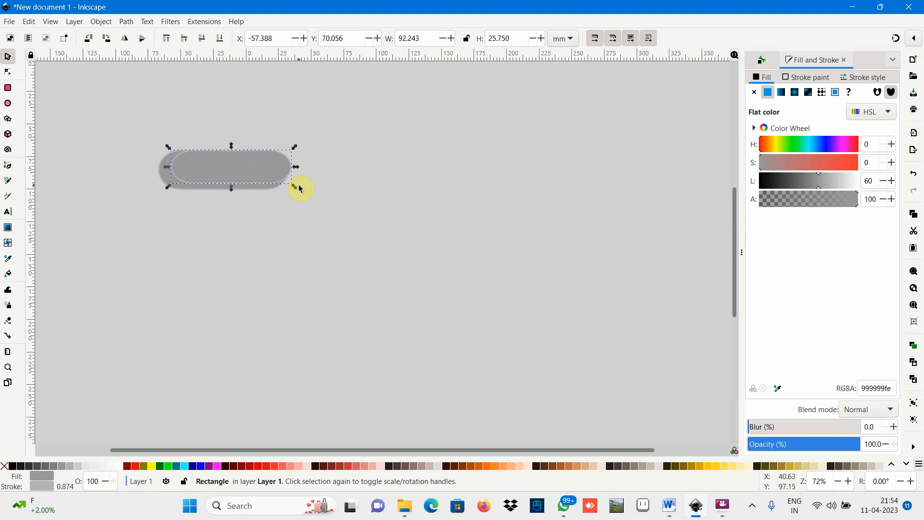
left_click_drag(295, 186, 237, 176)
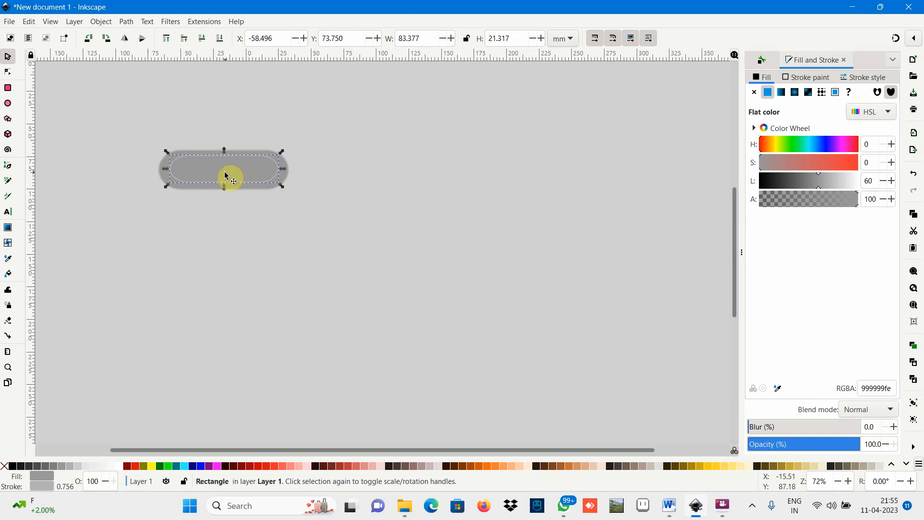
Fill the inner rounded rectangle with the lighter grey swatch b3b3b3.
left_click(225, 177)
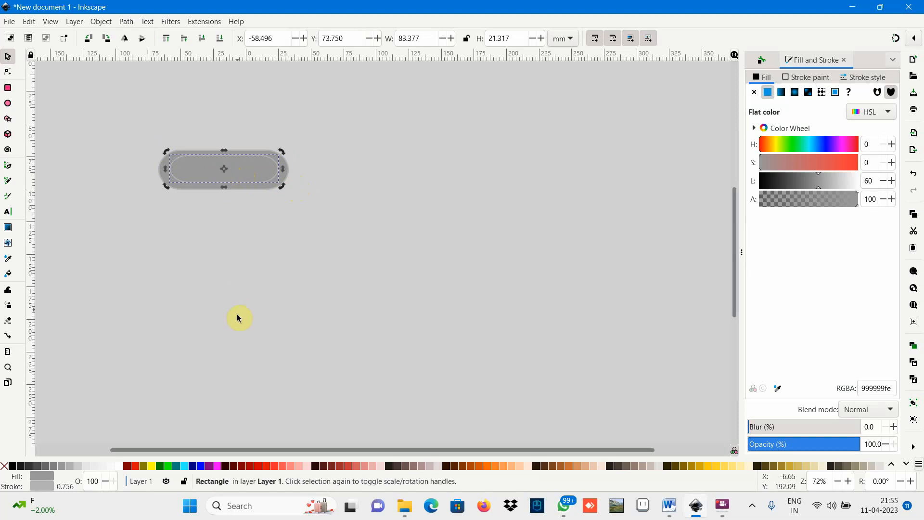
left_click(78, 466)
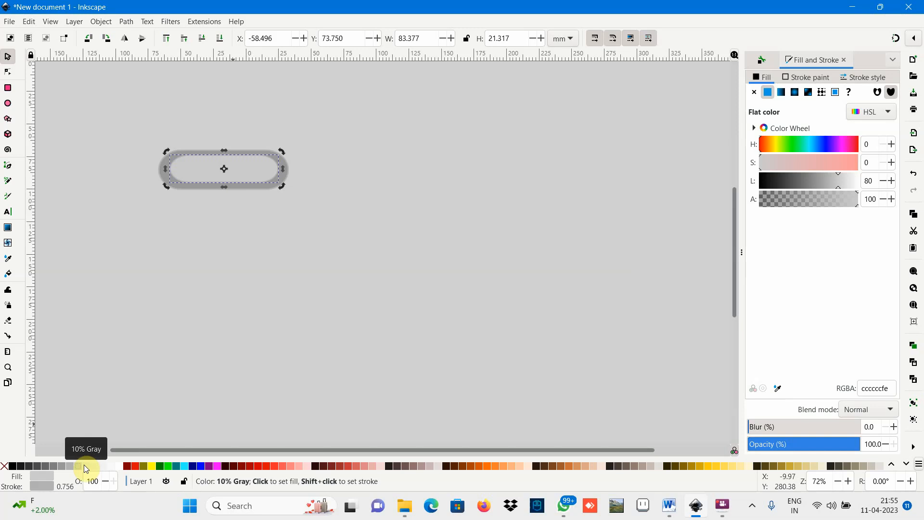
left_click(71, 467)
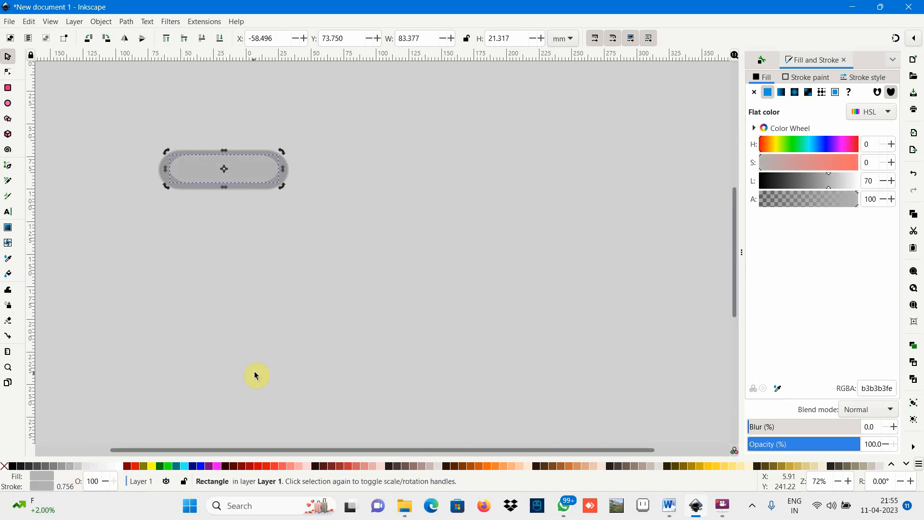
Nudge the lighter inner rounded rectangle slightly upward so the darker rim is thicker below it.
left_click(271, 361)
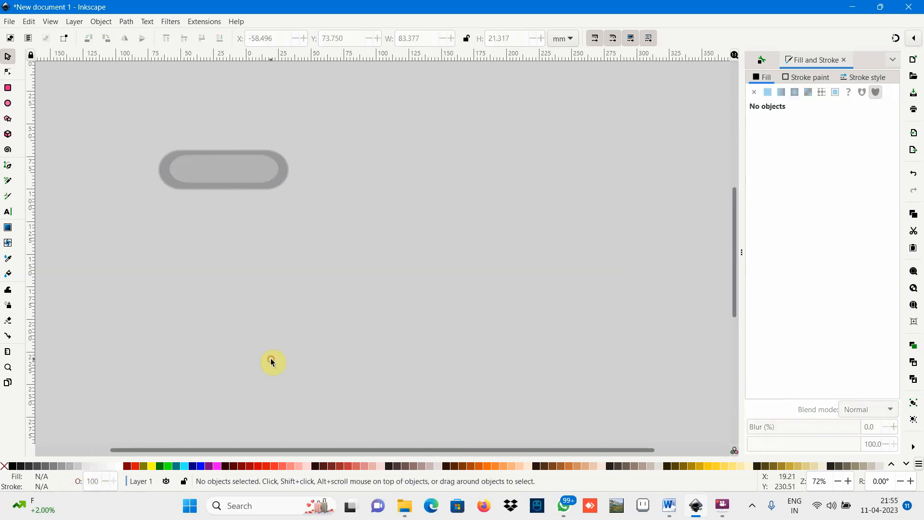
left_click(223, 173)
left_click_drag(223, 172, 220, 167)
left_click(220, 249)
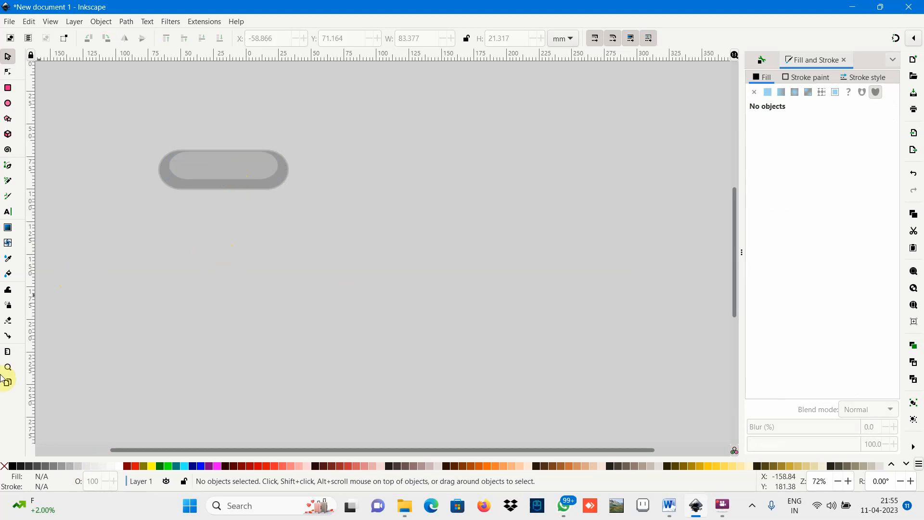
Add the text "GameStart" on the lighter inner rounded rectangle.
left_click(8, 211)
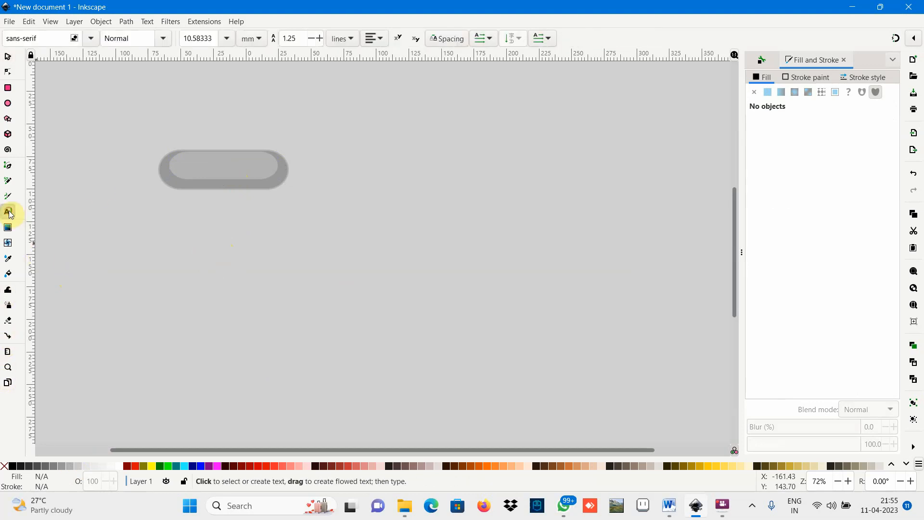
left_click(185, 165)
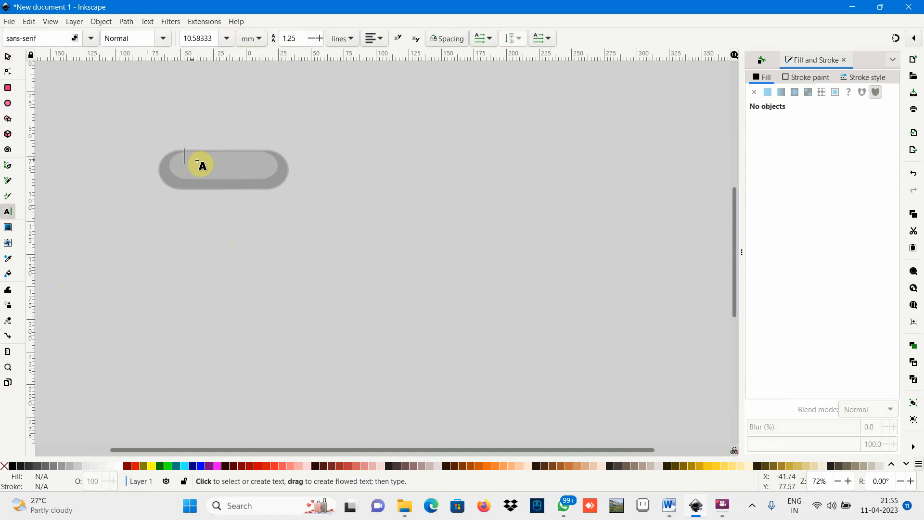
key("Caps_Lock")
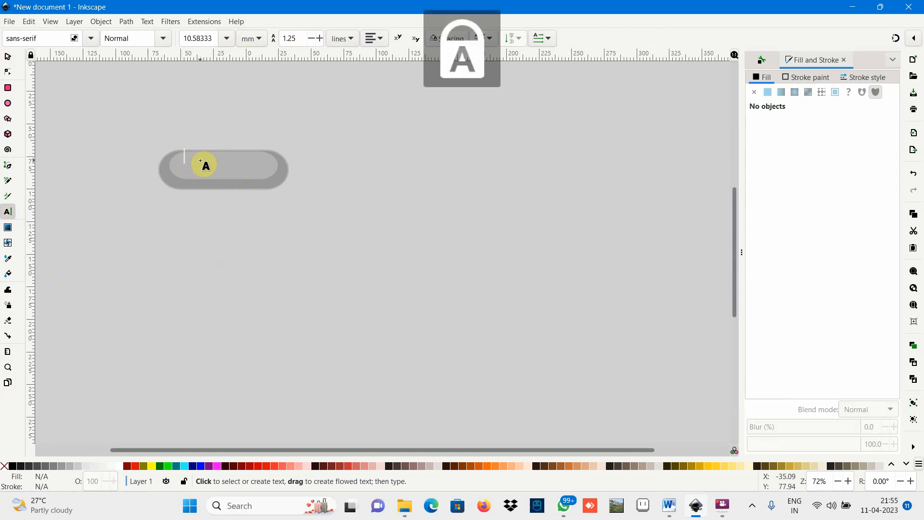
type("H")
key("Caps_Lock")
type("om")
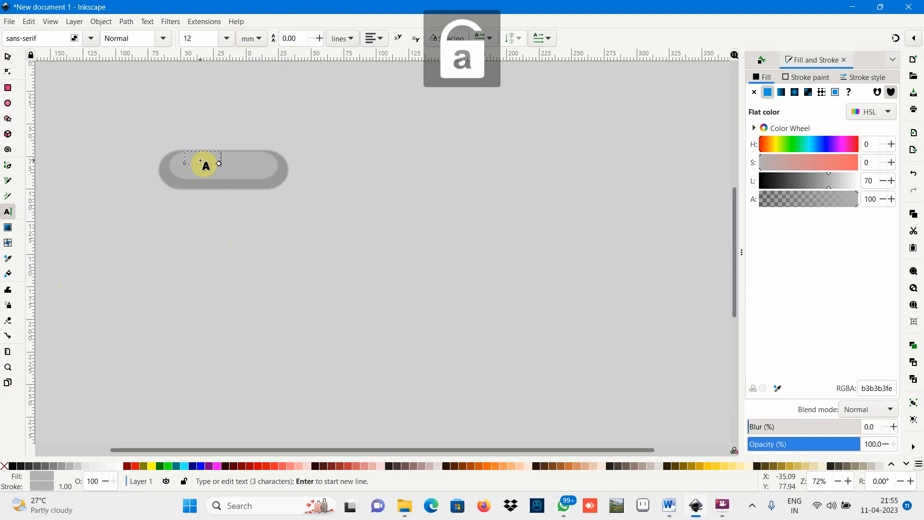
type("e")
key("Caps_Lock")
type("B")
key("Caps_Lock")
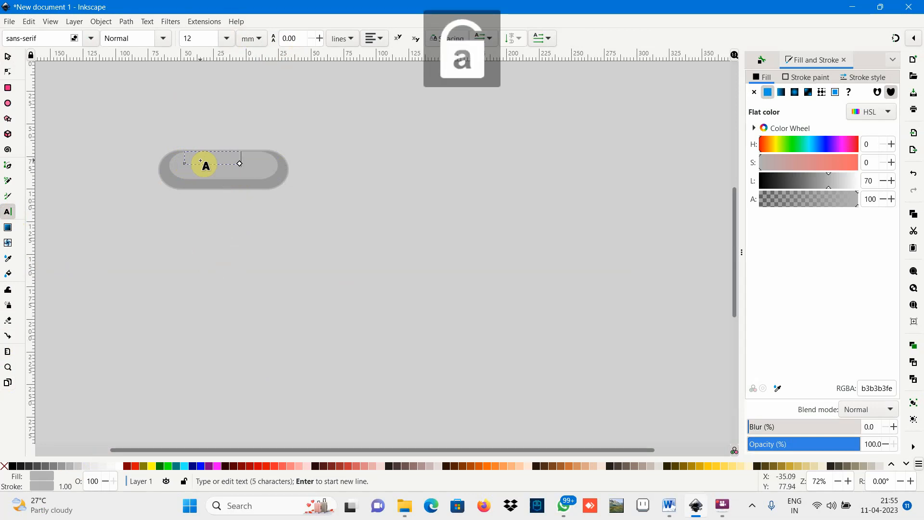
type("ut")
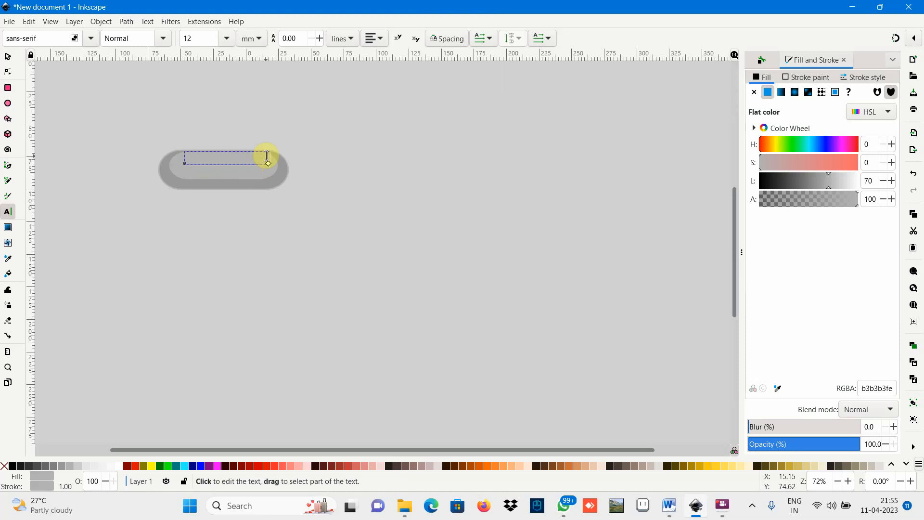
Recolour the visible letters of the label text with the orange-red fill ff1e00.
left_click_drag(267, 157, 177, 162)
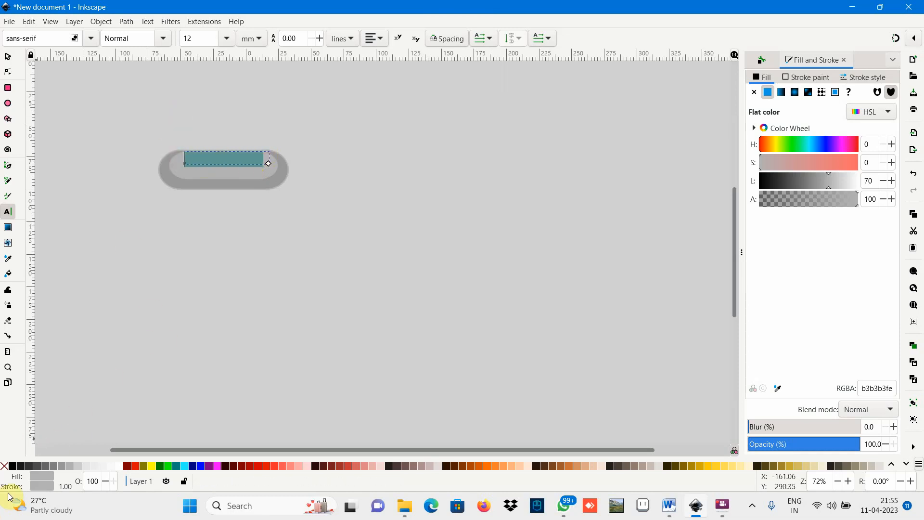
left_click(12, 465)
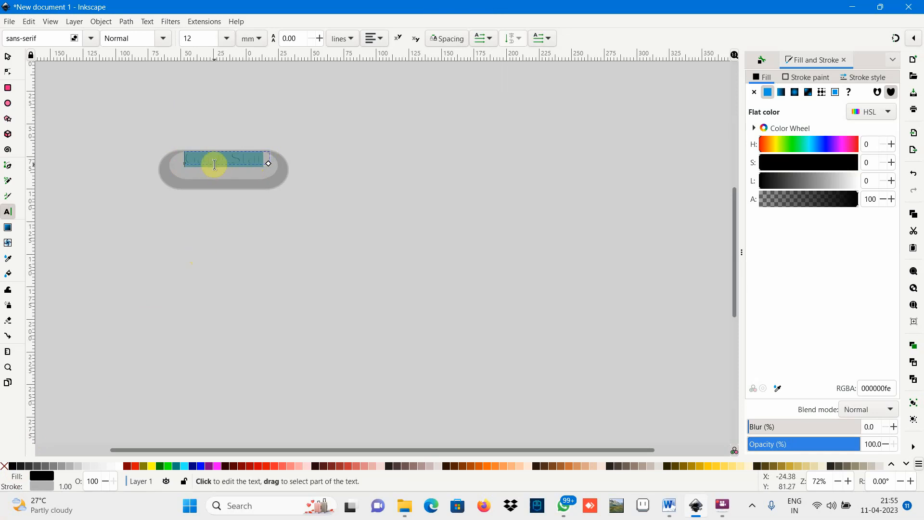
left_click(127, 465)
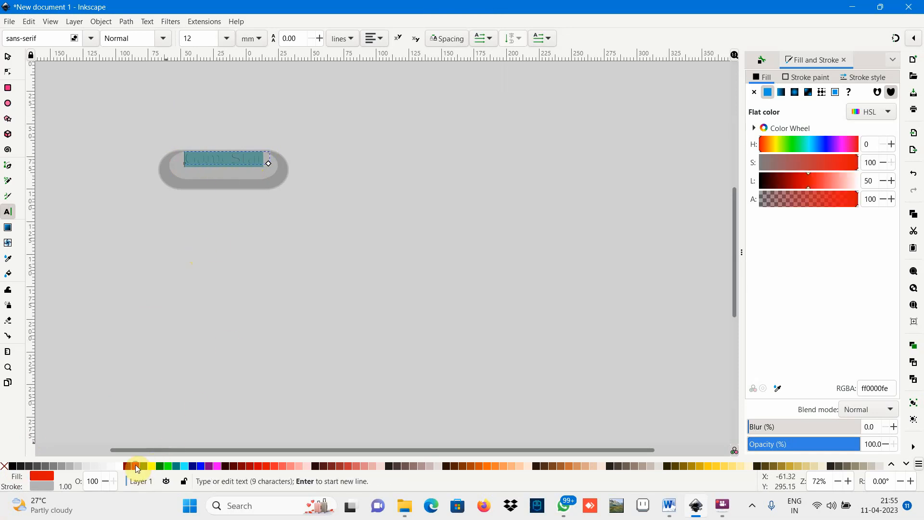
left_click(761, 142)
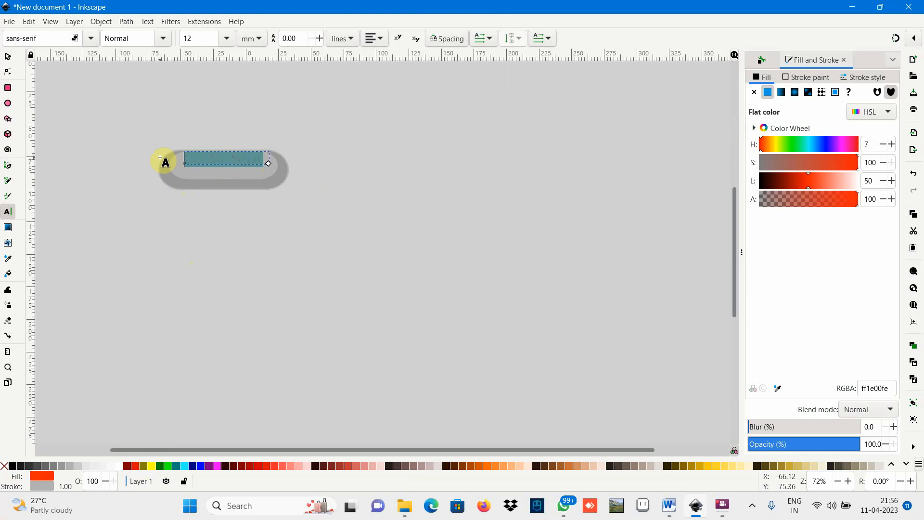
Move the label text down so it sits centred inside the inner rounded rectangle.
left_click(7, 57)
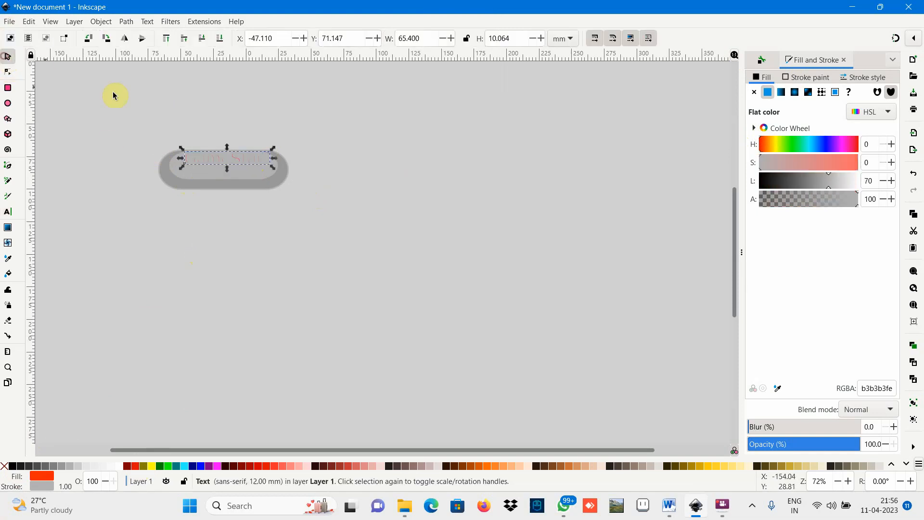
left_click(194, 173)
left_click_drag(199, 165, 196, 175)
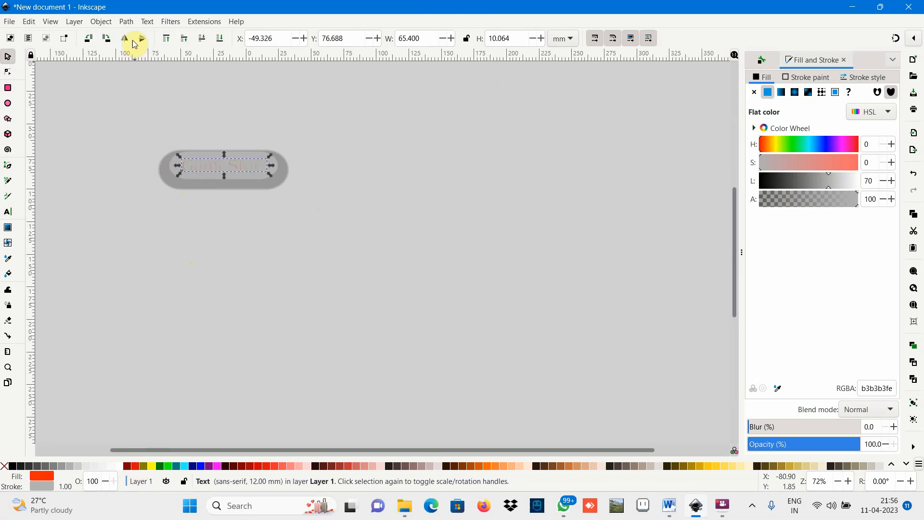
Set the whole label text to the Bold font style.
double_click(246, 165)
left_click_drag(263, 163, 168, 165)
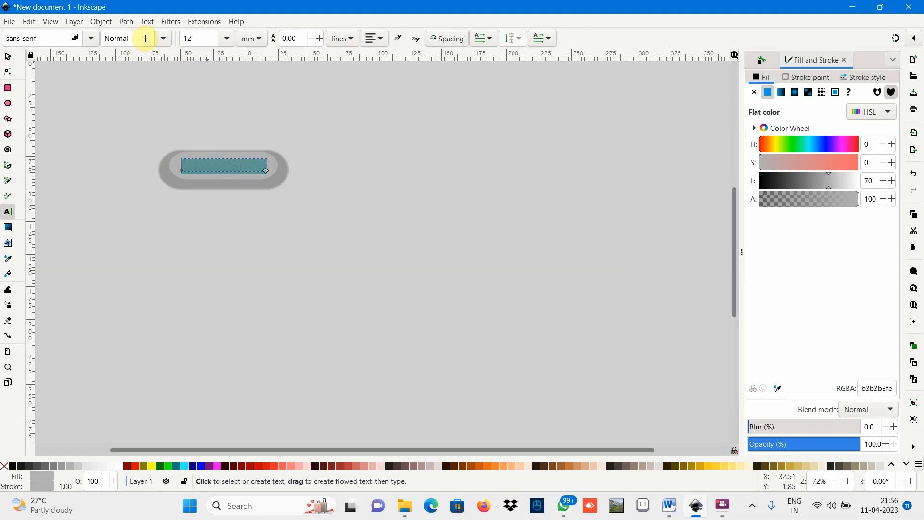
left_click(164, 40)
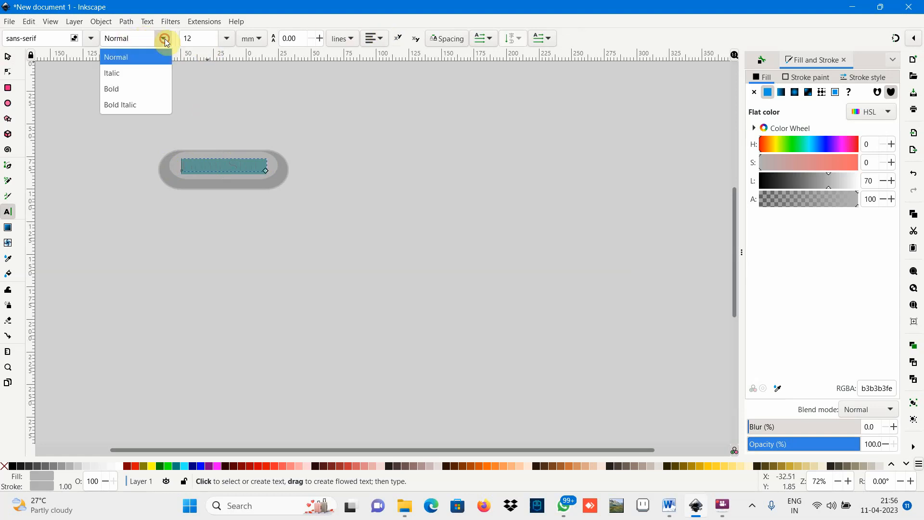
left_click(120, 88)
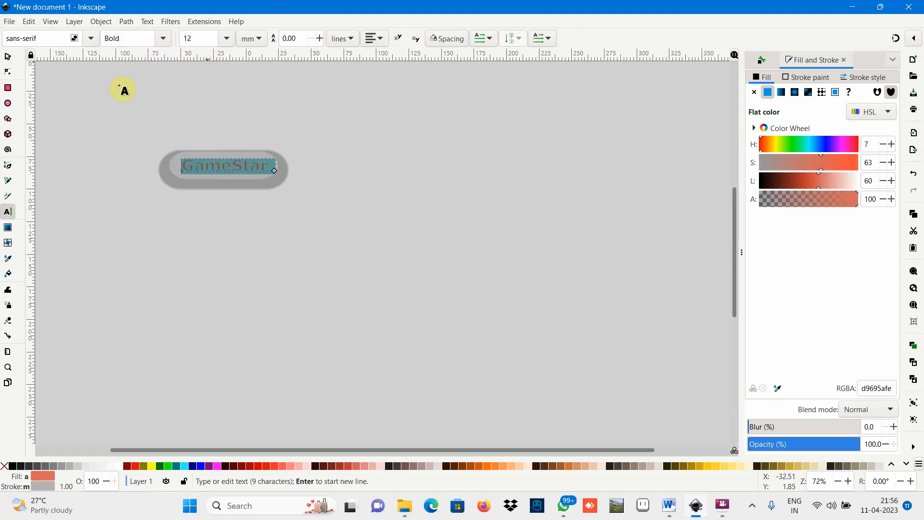
Insert a letter "t" directly after the red "GameStar" letters and finish editing the text.
left_click(301, 197)
left_click(272, 167)
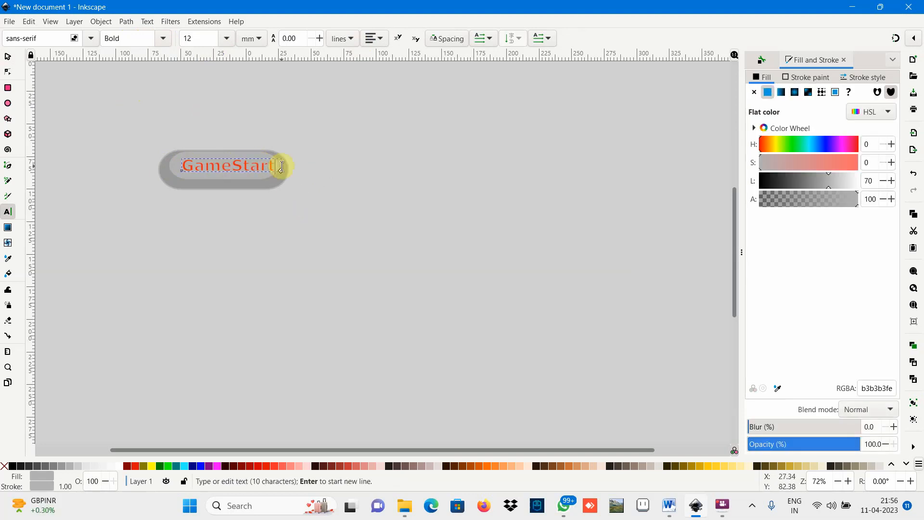
type("t")
left_click(350, 172)
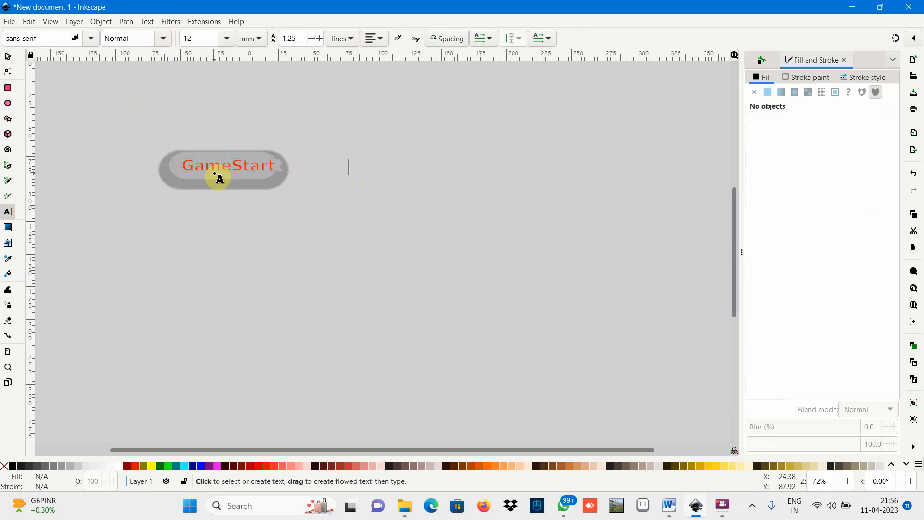
Recolour the "GameStart" letters with a dark orange-brown palette swatch.
left_click(276, 163)
left_click_drag(276, 164, 177, 167)
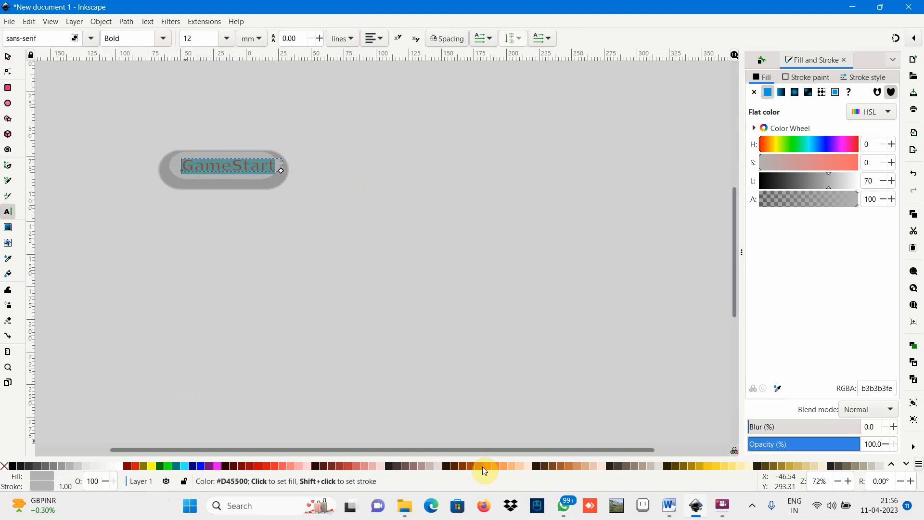
left_click(470, 465)
left_click(365, 344)
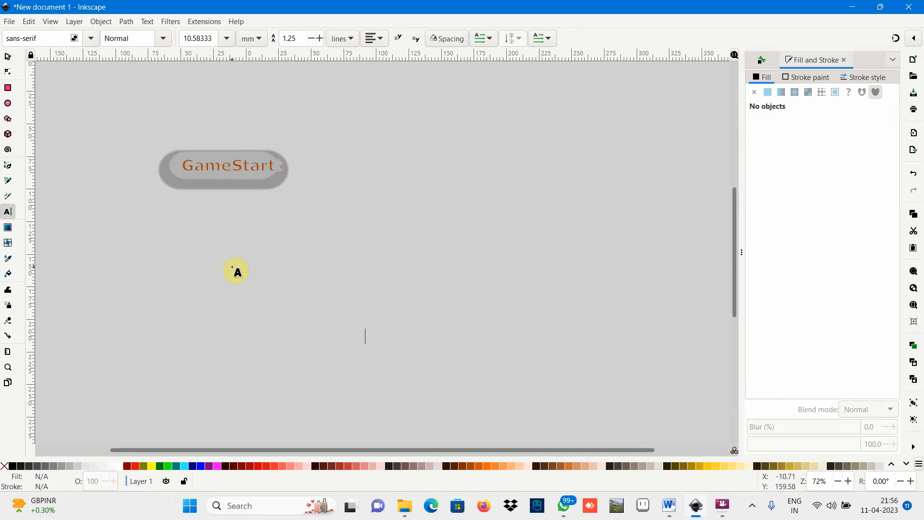
left_click(248, 241)
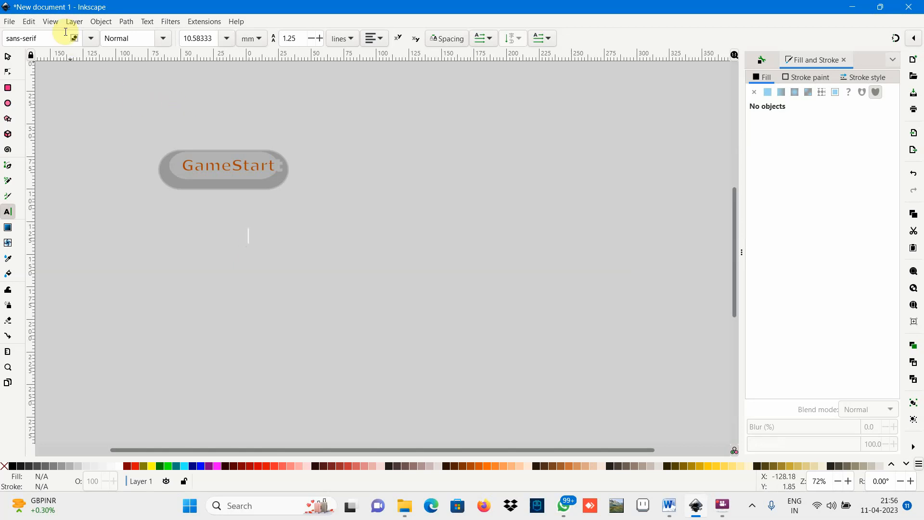
Save the document on Data (D:) as drawing-3 in Inkscape SVG format.
left_click(11, 22)
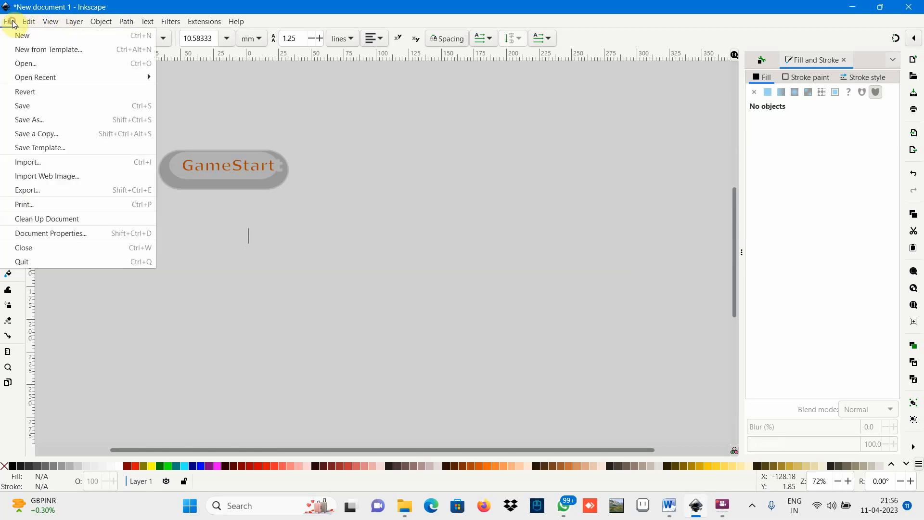
left_click(38, 119)
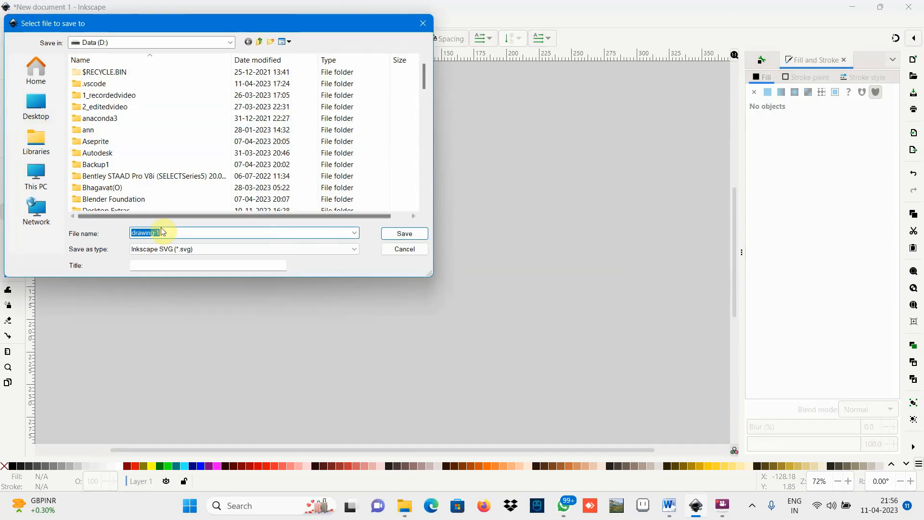
left_click_drag(161, 233, 147, 232)
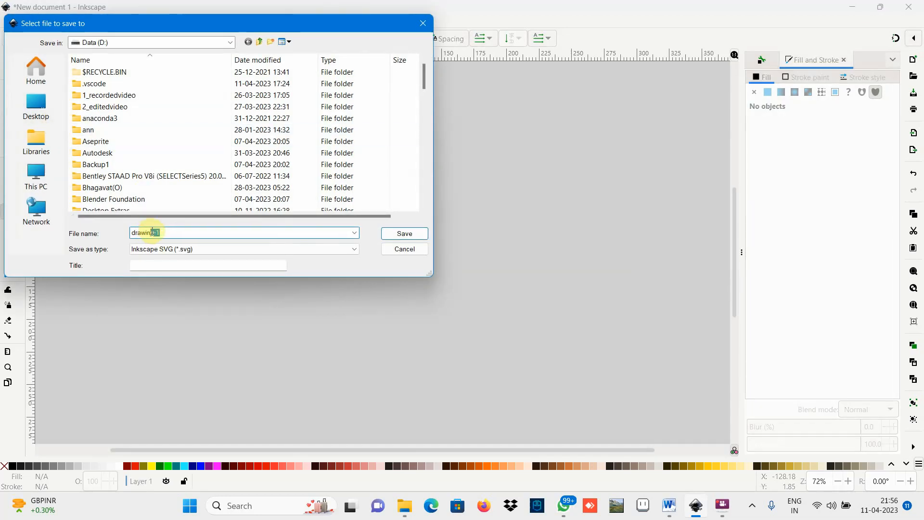
key("BackSpace")
type("3")
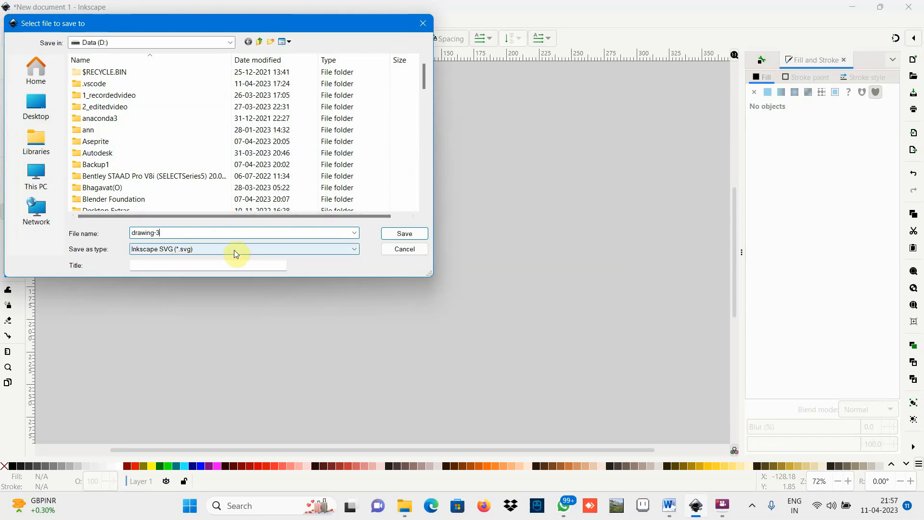
left_click(355, 248)
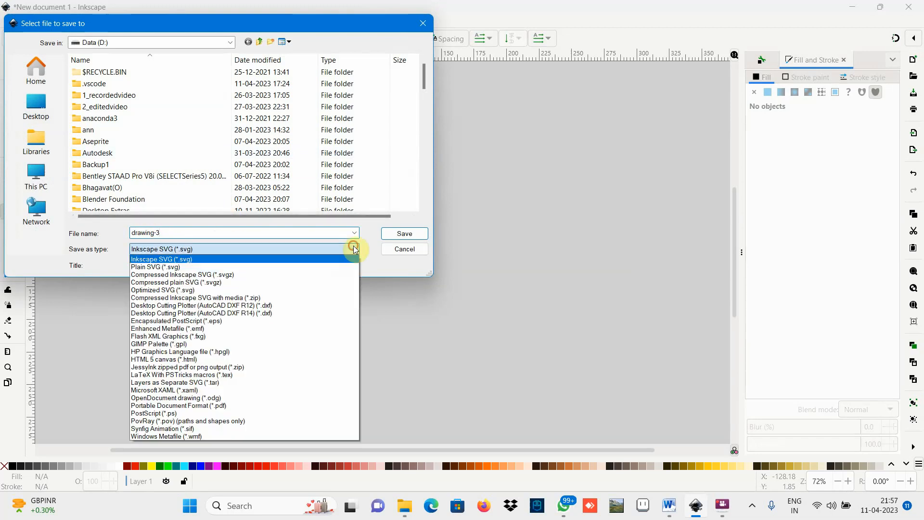
left_click(354, 249)
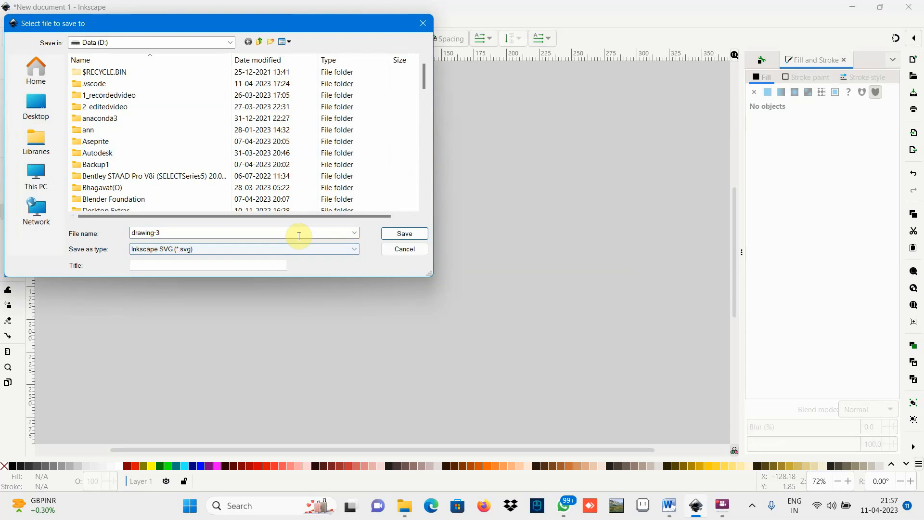
left_click(405, 234)
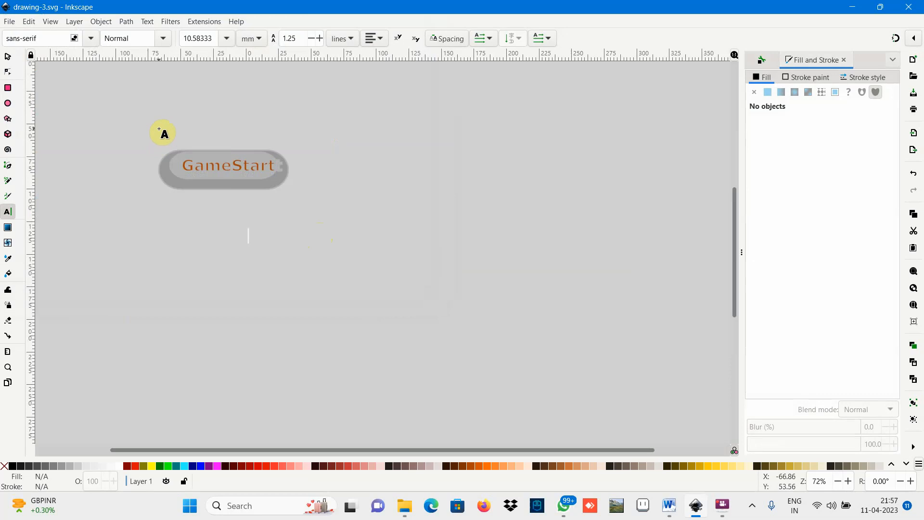
Group both rounded rectangles and the "GameStart" text into one object.
left_click(293, 234)
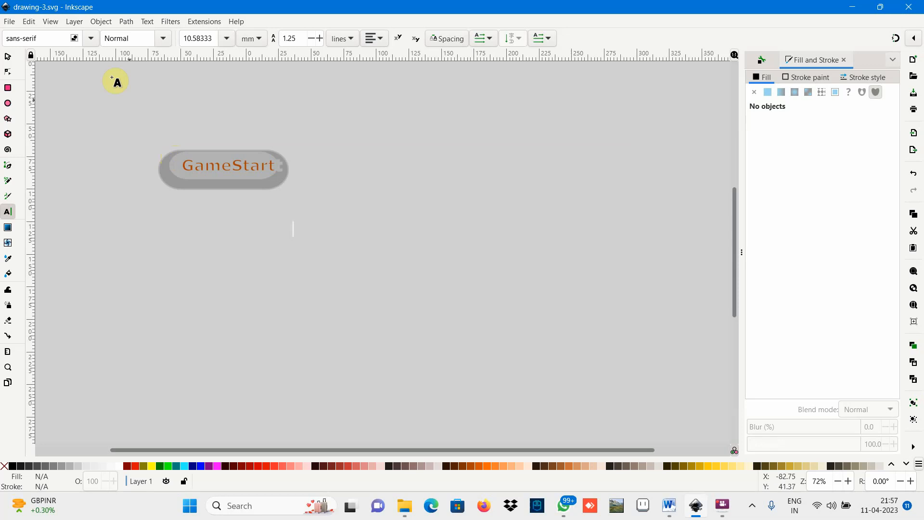
left_click(8, 56)
left_click_drag(154, 141, 327, 218)
key("ctrl")
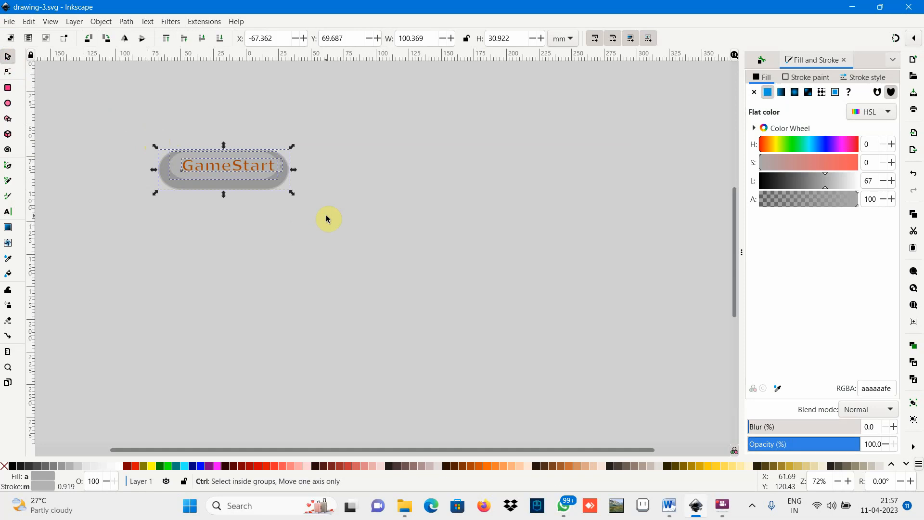
key("ctrl+g")
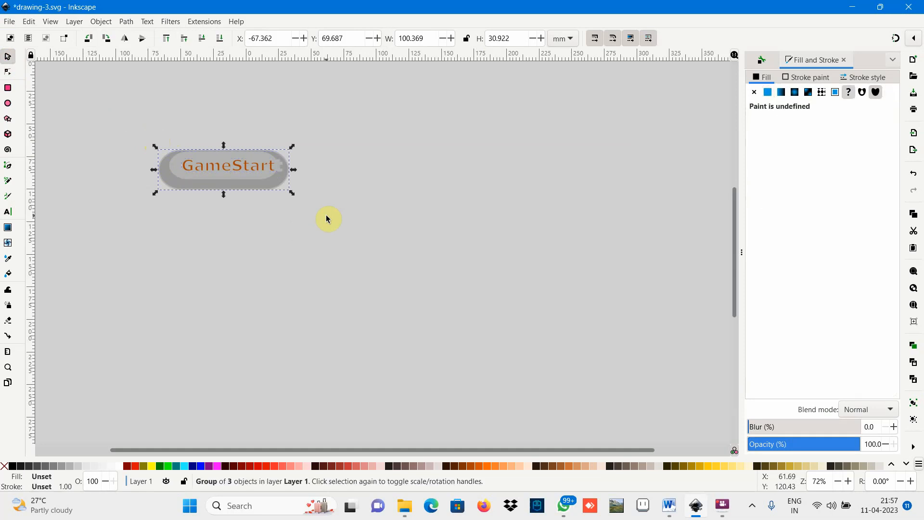
Move the button group to the middle of the canvas and scale it down to about 71 by 22 mm.
left_click(303, 241)
left_click_drag(225, 169, 374, 241)
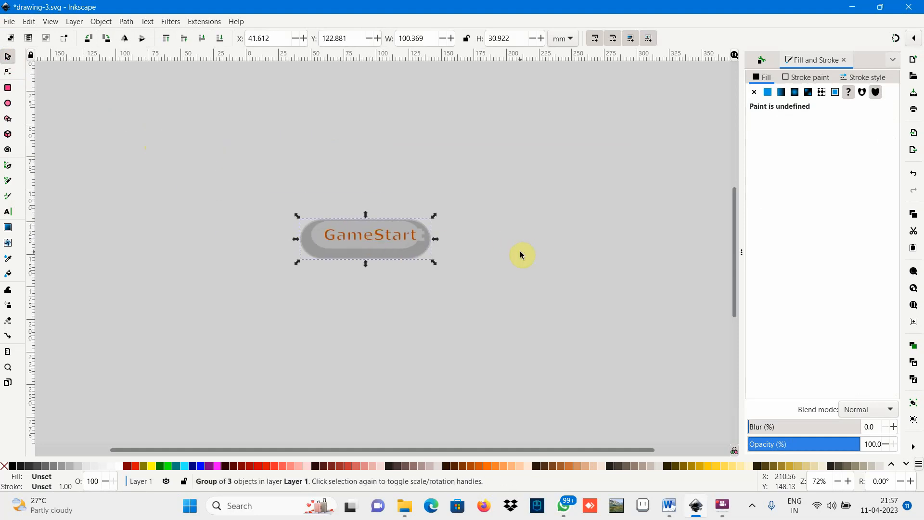
left_click(520, 251)
left_click(378, 244)
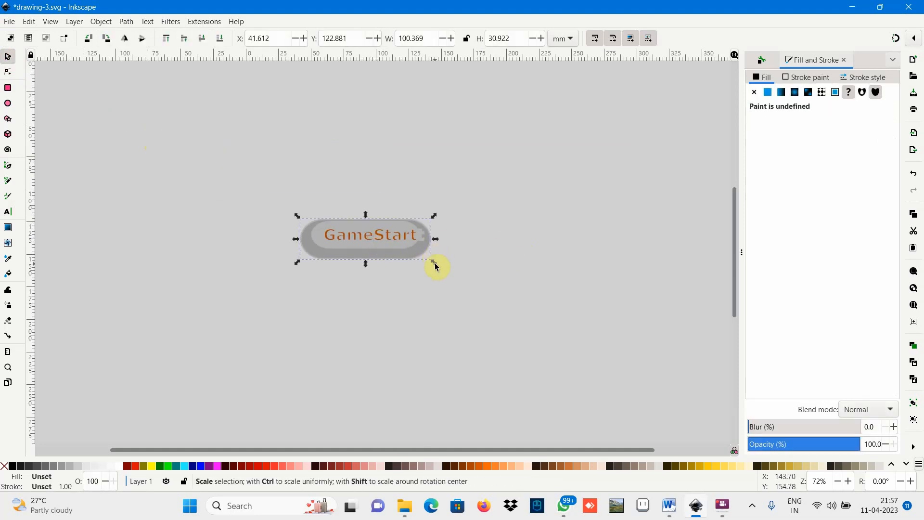
left_click_drag(435, 265, 397, 255)
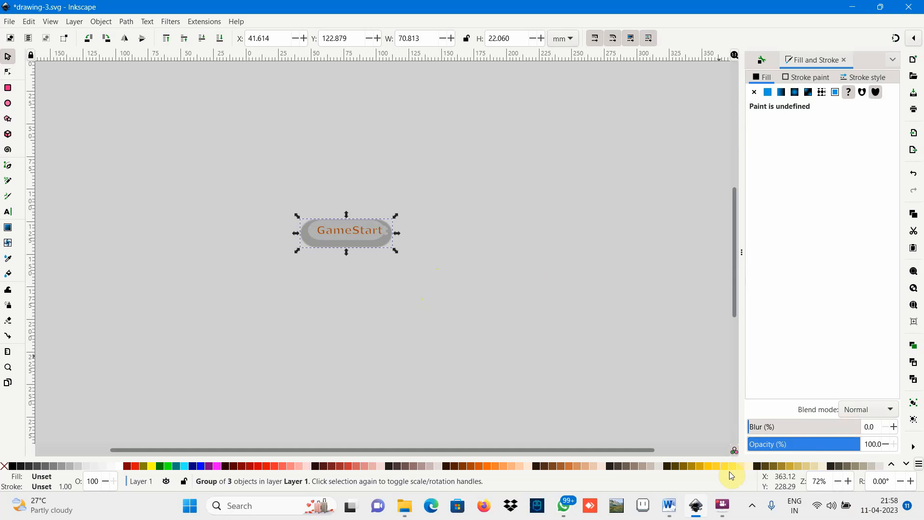
left_click(722, 505)
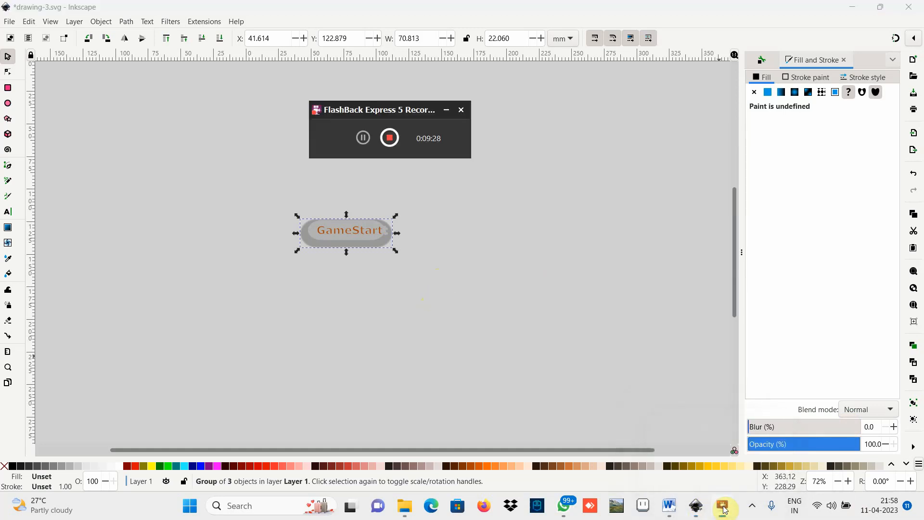